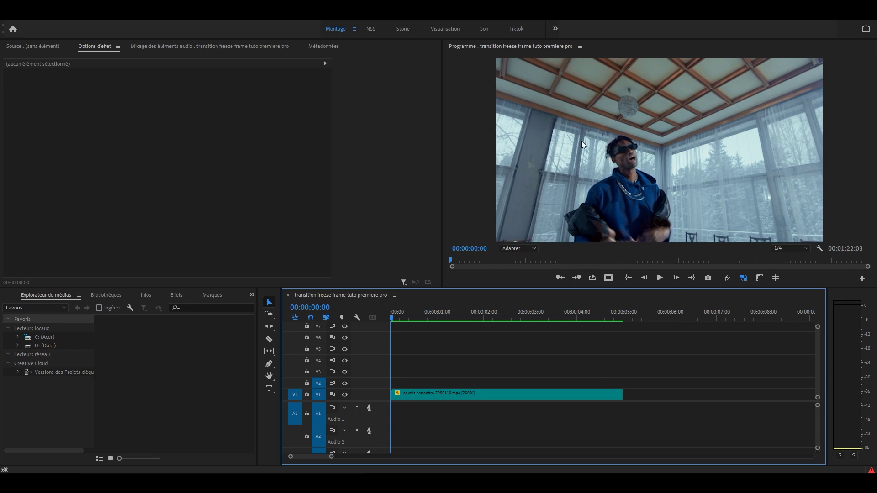
- Insert a freeze-frame segment into the dancer clip and drag the later footage right to leave a gap
right_click(479, 393)
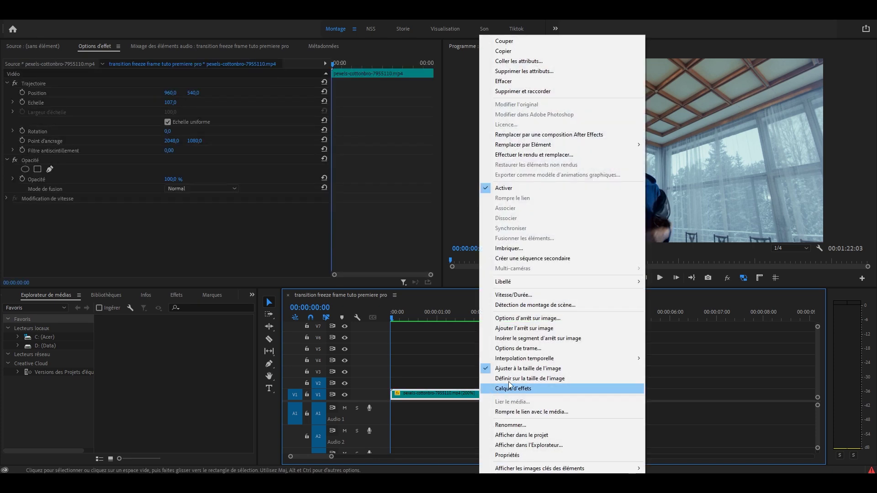
left_click(577, 341)
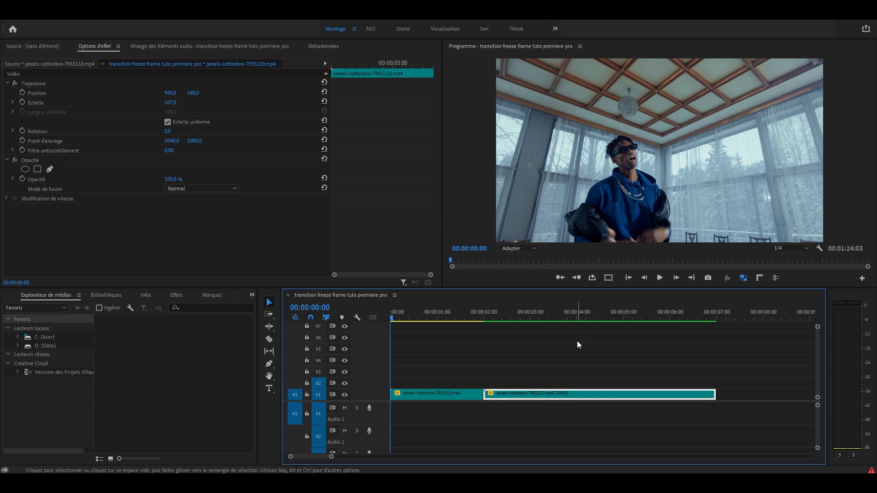
mouse_move(400, 313)
left_mouse_down()
mouse_move(453, 311)
mouse_move(429, 305)
left_mouse_up()
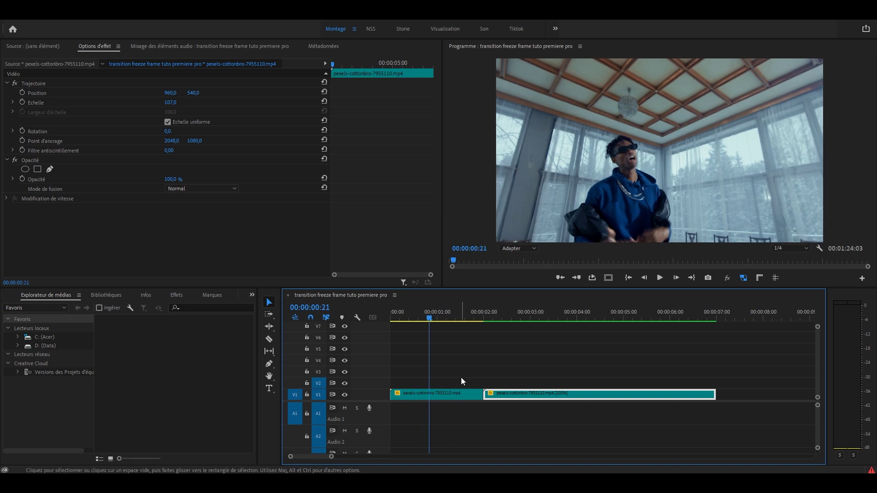
mouse_move(483, 313)
left_mouse_down()
mouse_move(511, 303)
mouse_move(478, 312)
left_mouse_up()
left_click_drag(509, 396, 593, 391)
left_click(433, 315)
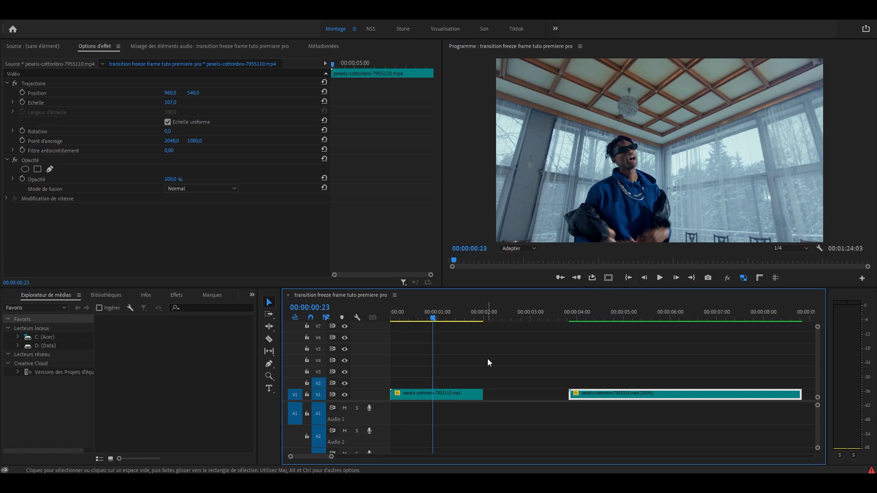
- Add a pen mask to the frozen first clip's Opacité and maximize the Program monitor
left_click(465, 393)
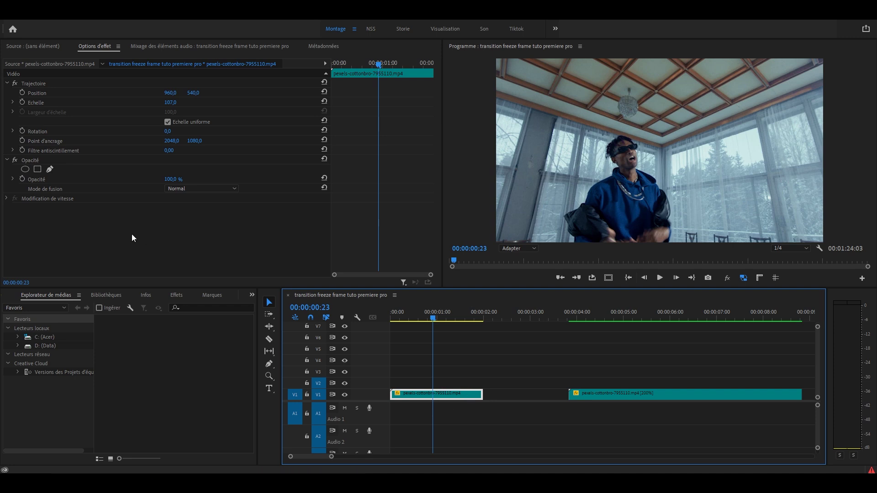
left_click(51, 168)
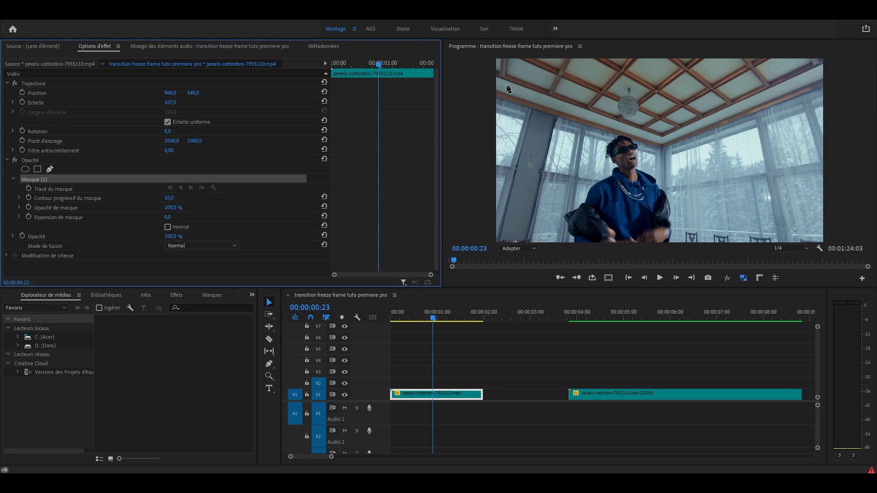
double_click(468, 46)
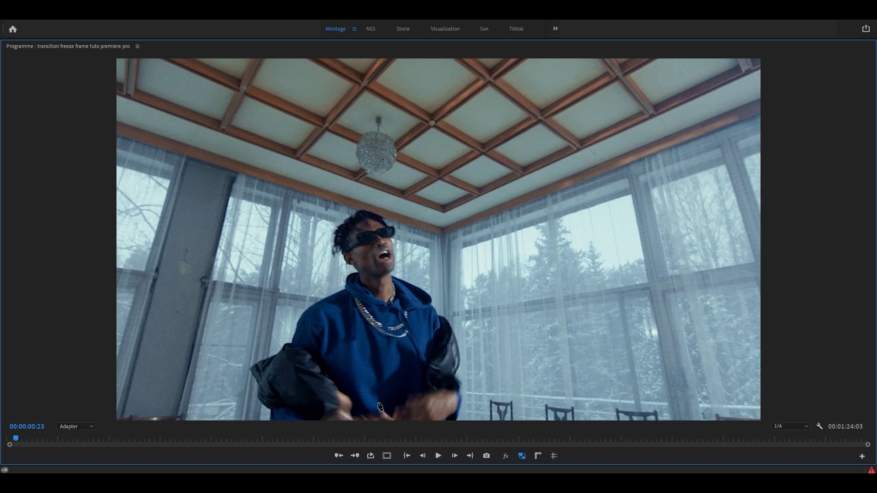
- Maximize the Program monitor again and magnify it to 200% on the dancer
double_click(22, 45)
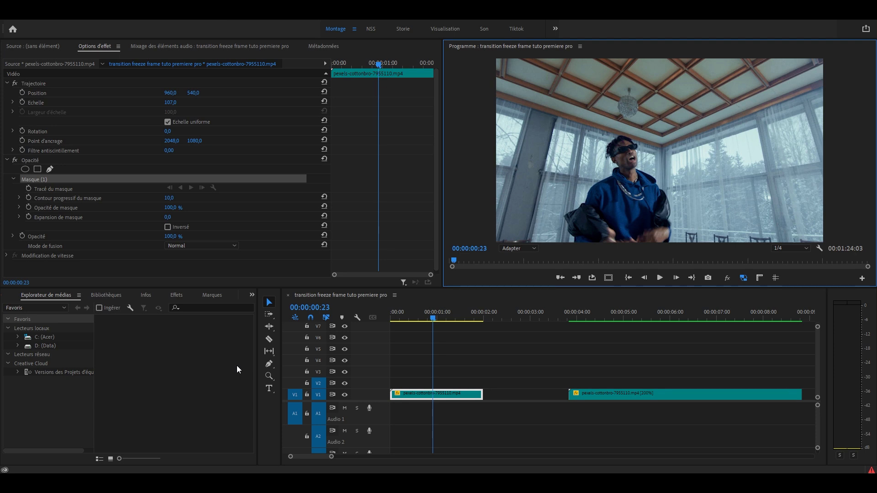
key("shift+grave")
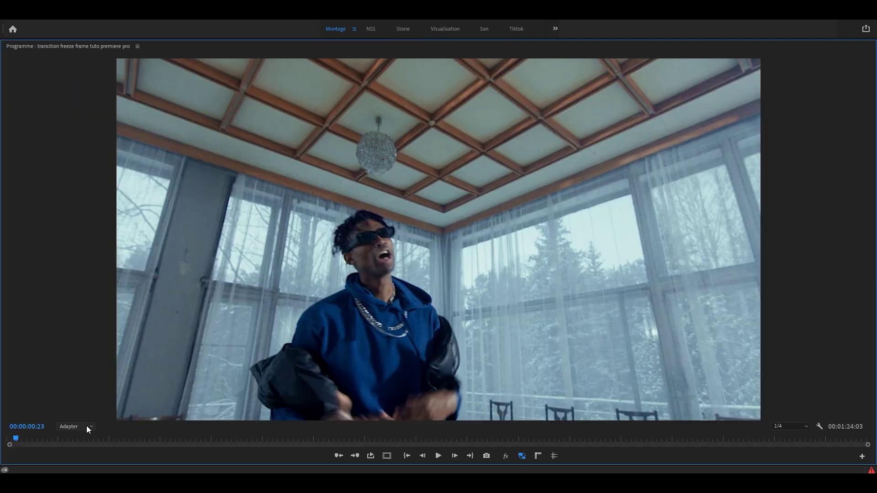
left_click(87, 427)
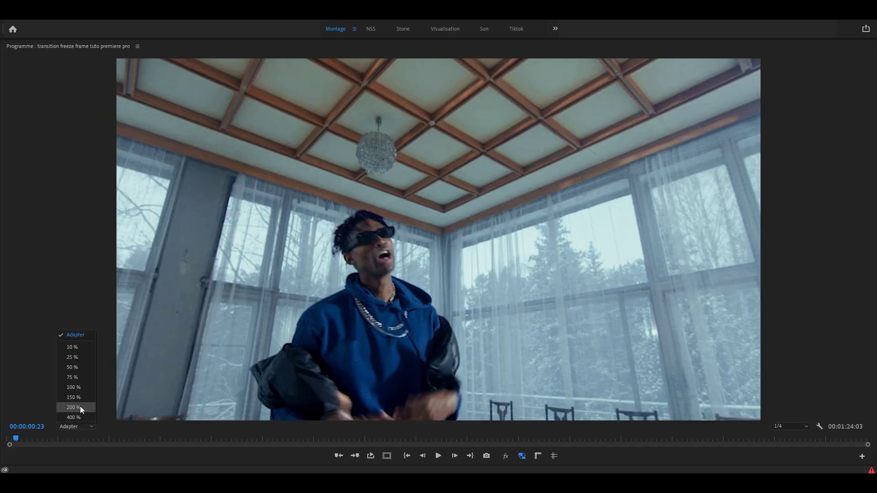
left_click(80, 406)
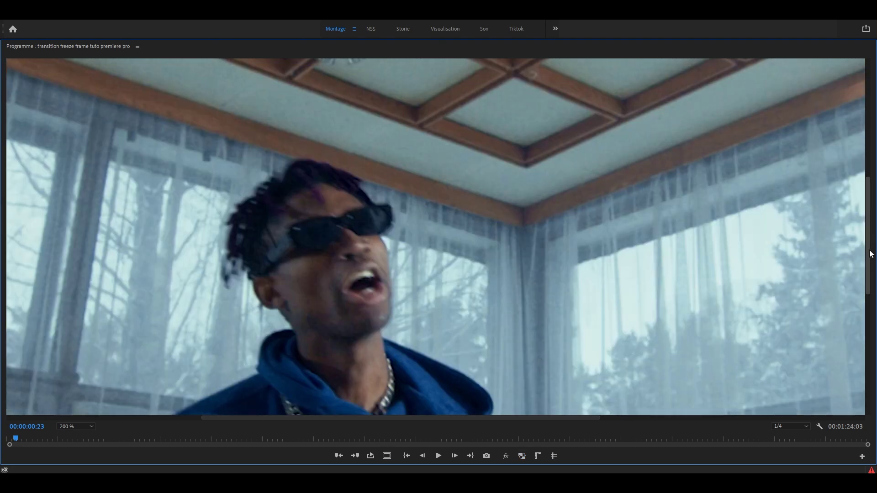
left_click_drag(576, 418, 515, 418)
left_click_drag(867, 237, 868, 356)
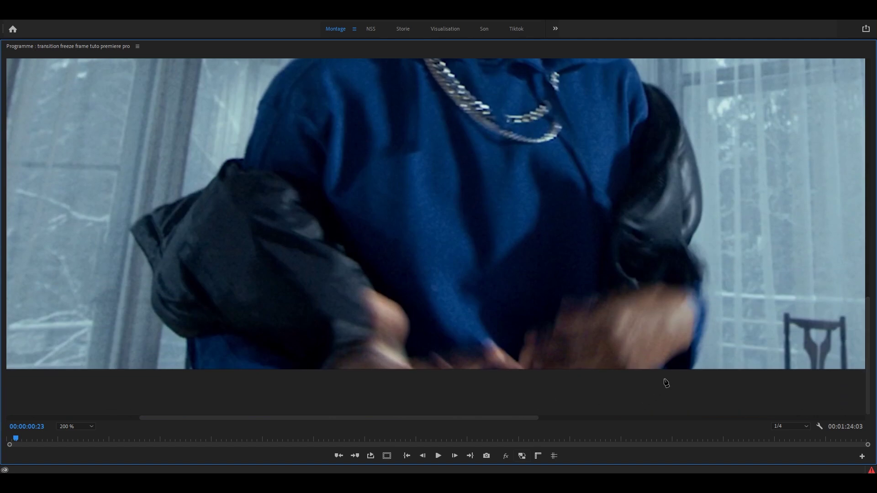
scroll(75, 426, "down", 1)
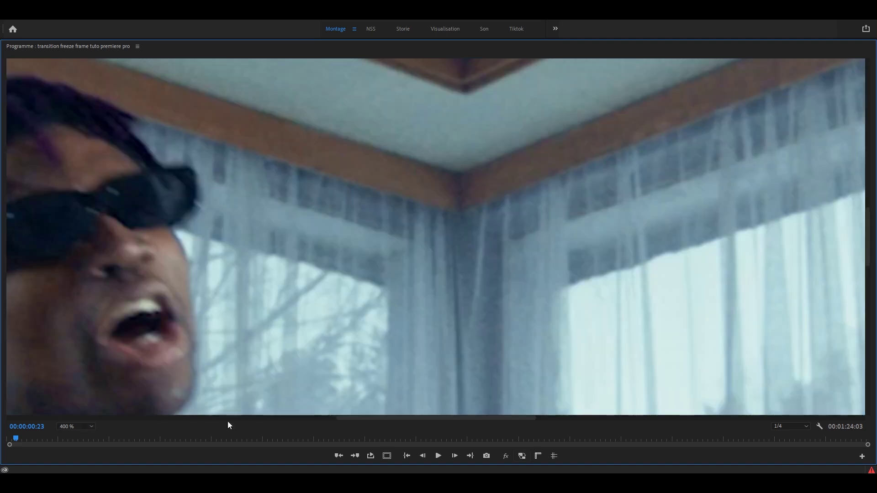
scroll(383, 419, "down", 5)
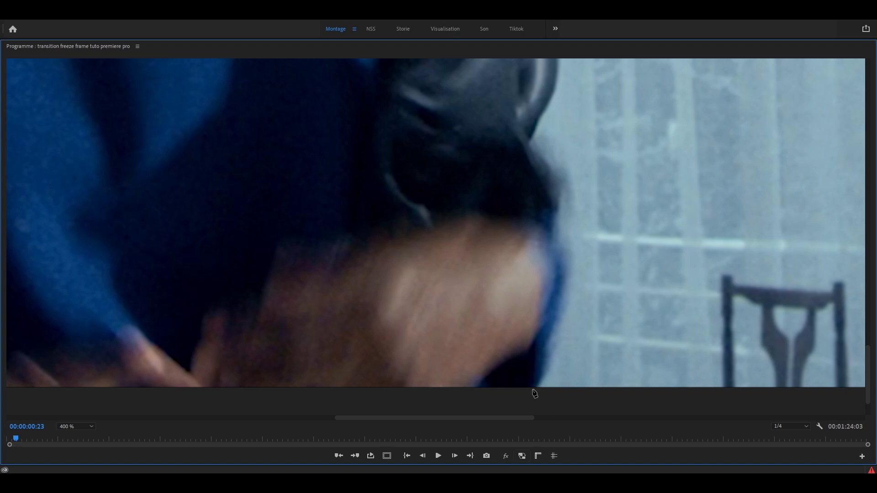
- Place mask points from the dancer's lower edge up along his jacket to the top
left_click(530, 395)
left_click(548, 362)
left_click(544, 345)
left_click(556, 314)
left_click(564, 273)
left_click(553, 246)
left_click(557, 207)
left_click(559, 176)
left_click(528, 141)
left_click(536, 120)
left_click(546, 105)
left_click(556, 75)
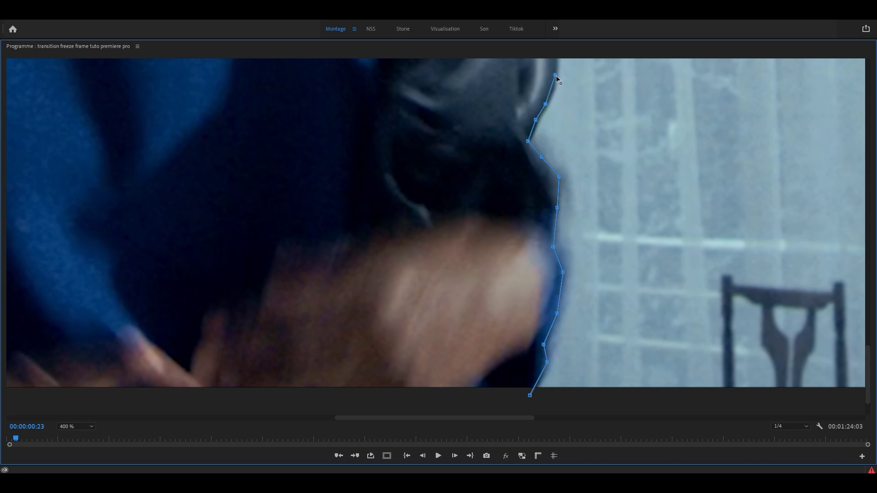
- Extend the mask path further up the jacket and shoulder, then zoom the monitor out
scroll(555, 76, "up", 1)
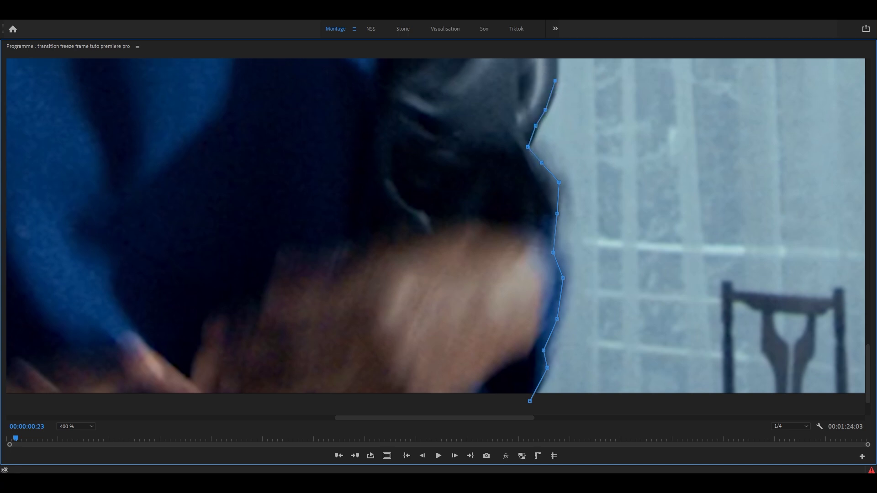
left_click_drag(872, 378, 873, 329)
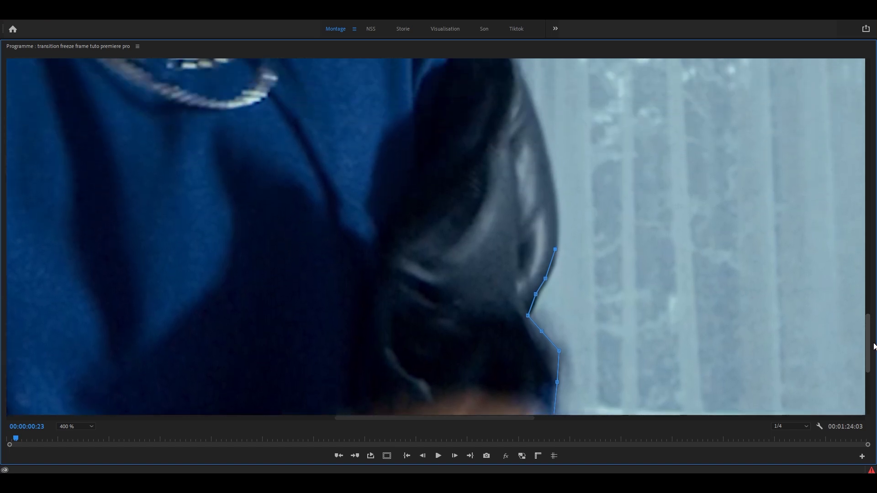
left_click(547, 296)
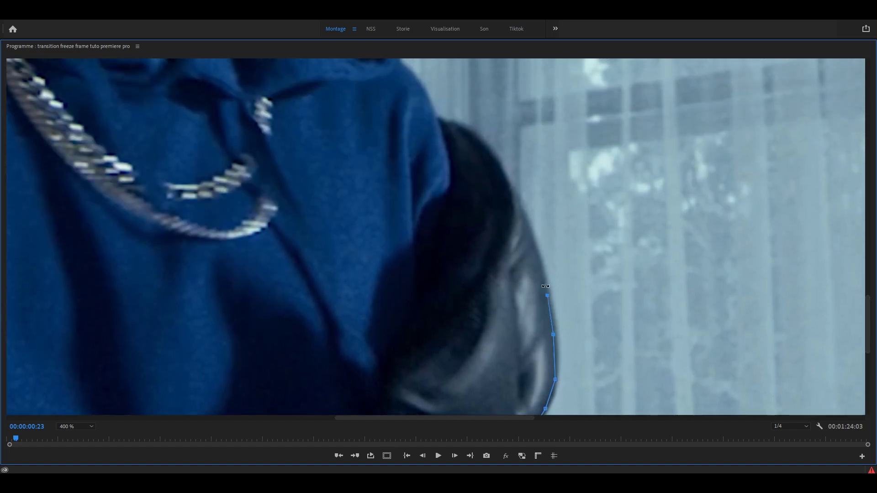
left_click(526, 229)
key("minus")
key("minus")
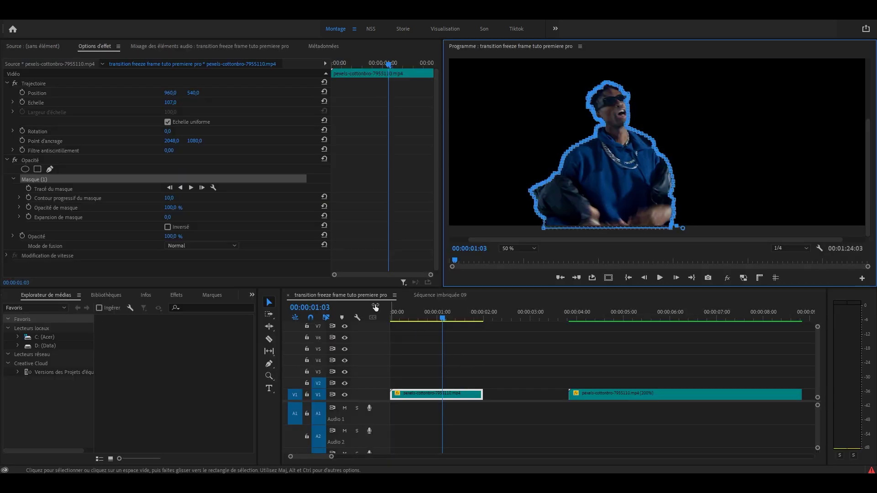
- Set the mask feather (Contour progressif du masque) to 3
left_click(169, 198)
type("3")
key("Return")
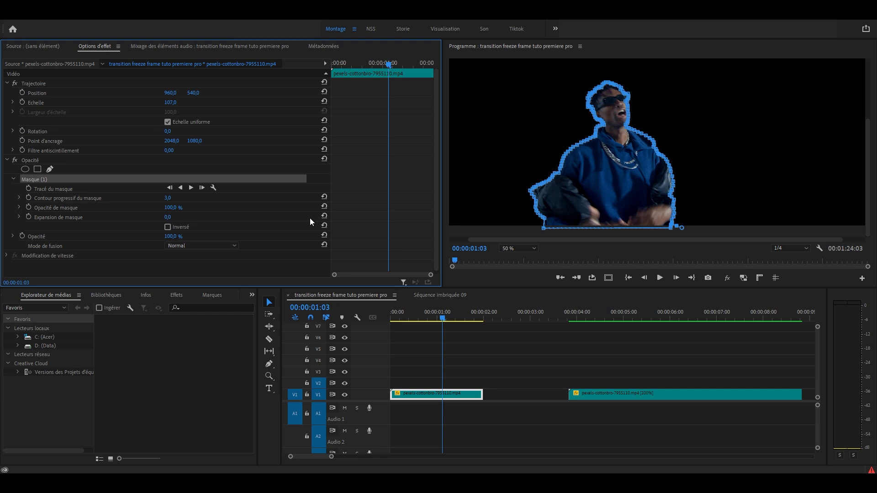
left_click(310, 218)
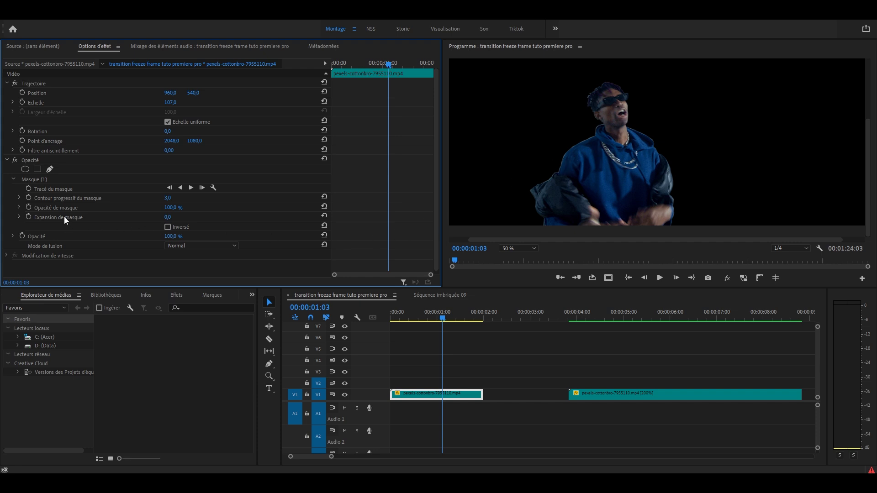
- Set the mask expansion (Expansion de masque) to -2 and deselect the clip
left_click(168, 217)
type("-1")
key("Return")
left_click(176, 217)
type("-2")
key("Return")
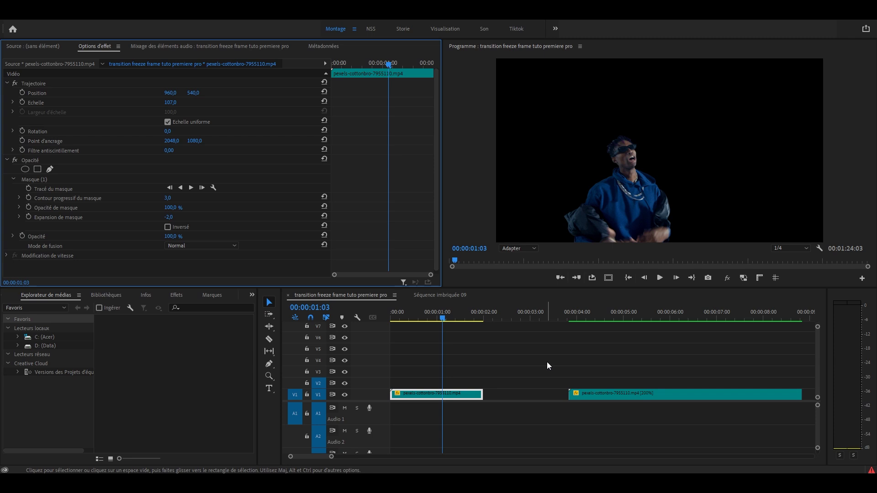
left_click(547, 362)
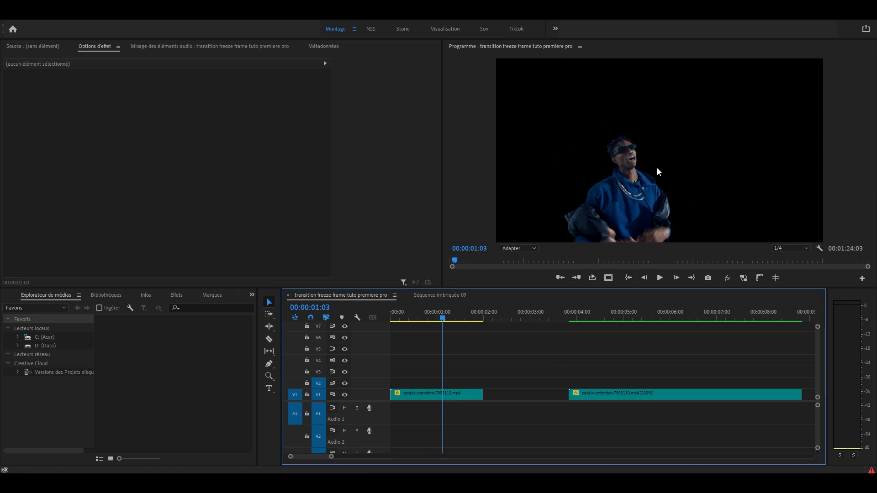
- Nest the cut-out clip with Imbriquer..., keeping the default name Séquence imbriquée 20
right_click(472, 393)
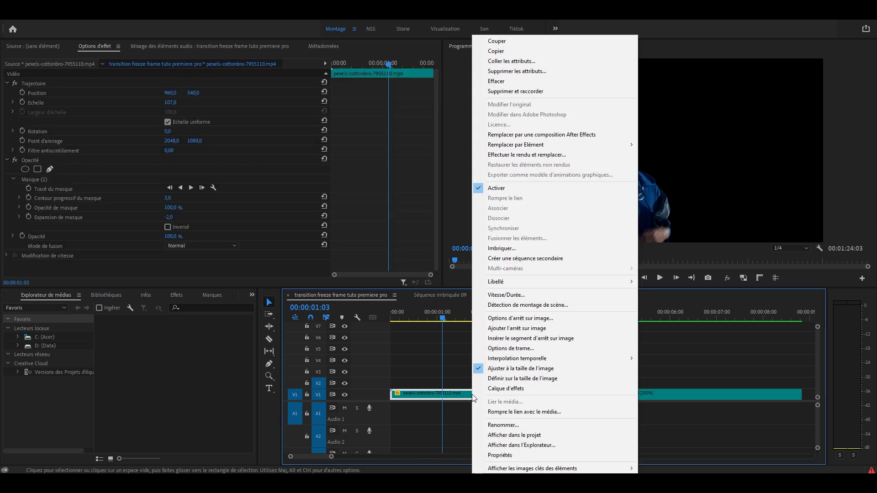
left_click(524, 249)
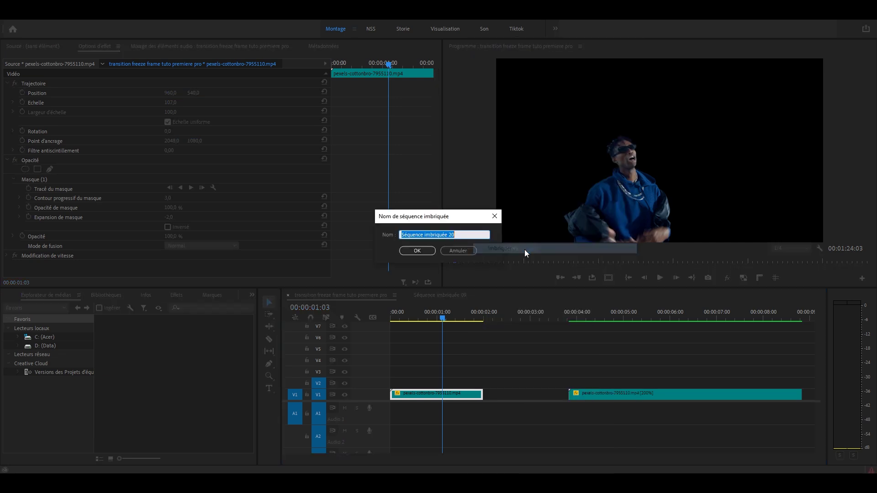
left_click(415, 250)
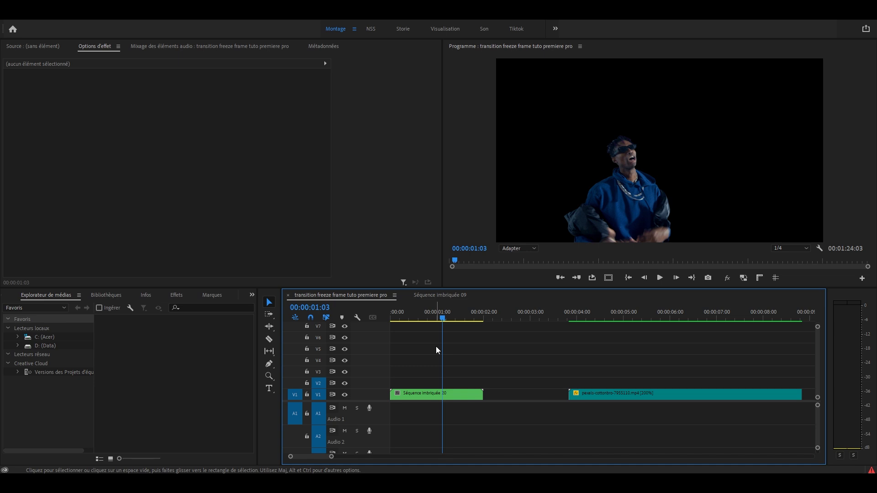
- Preview the sequence and shorten the nested cut-out clip to six frames
left_click_drag(418, 316, 378, 316)
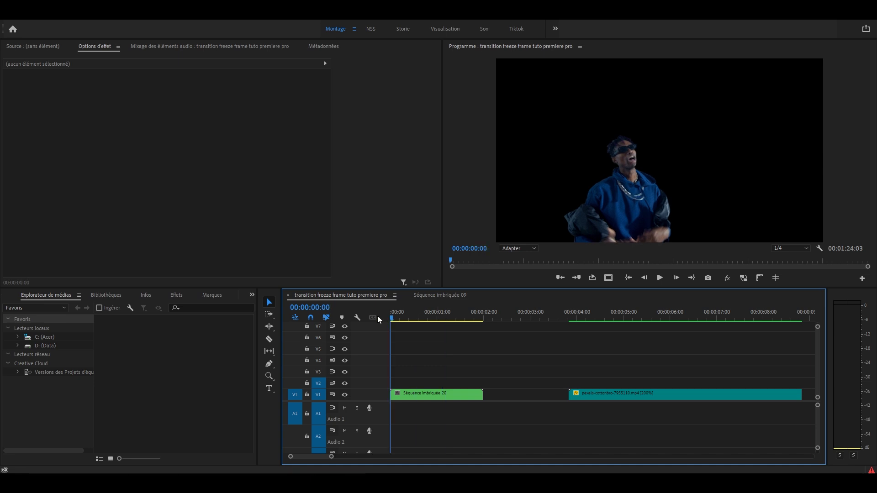
key("space")
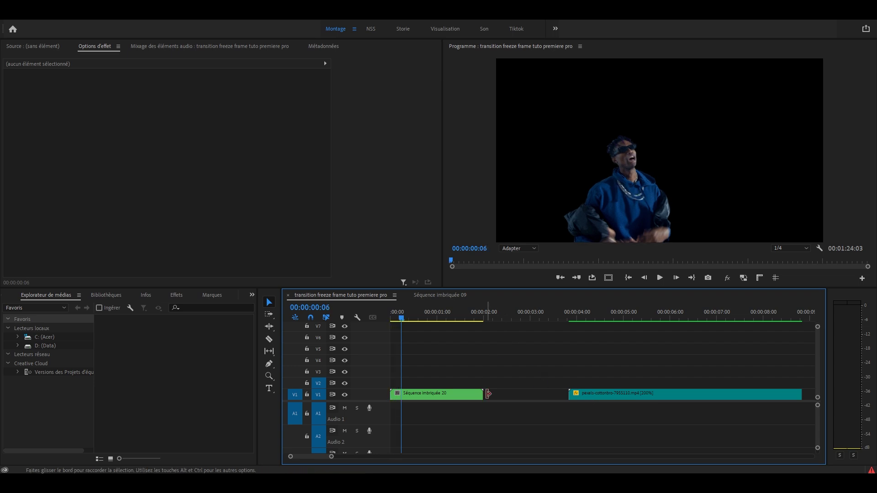
left_click_drag(482, 395, 395, 386)
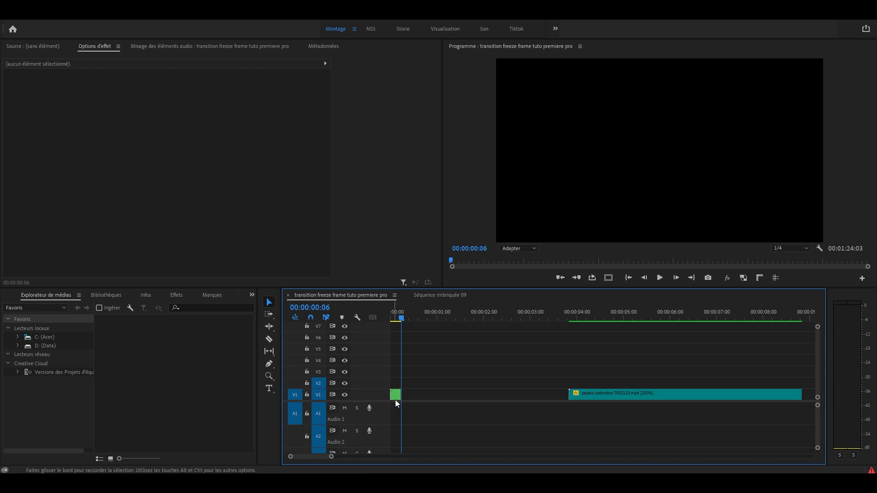
left_click(395, 397)
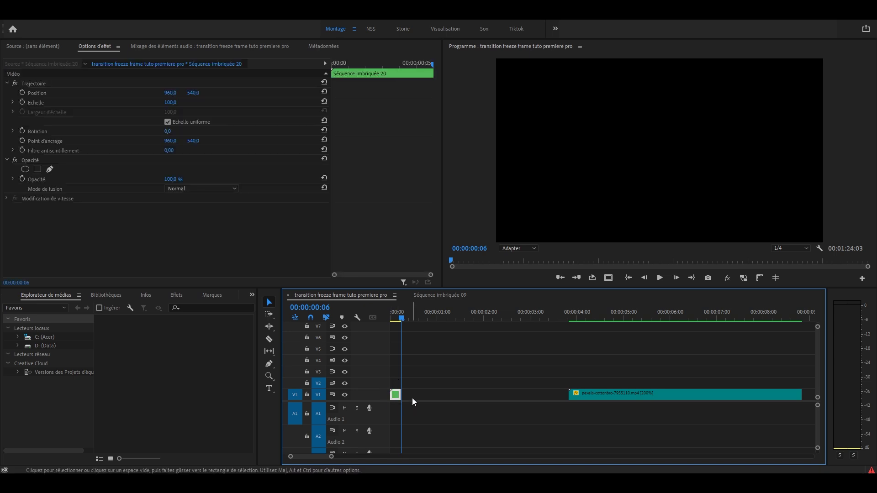
- Move the cut-out onto V2 over the end of the first clip and preview it
left_click(412, 398)
mouse_move(395, 394)
left_mouse_down()
mouse_move(548, 402)
mouse_move(569, 400)
mouse_move(583, 384)
left_mouse_up()
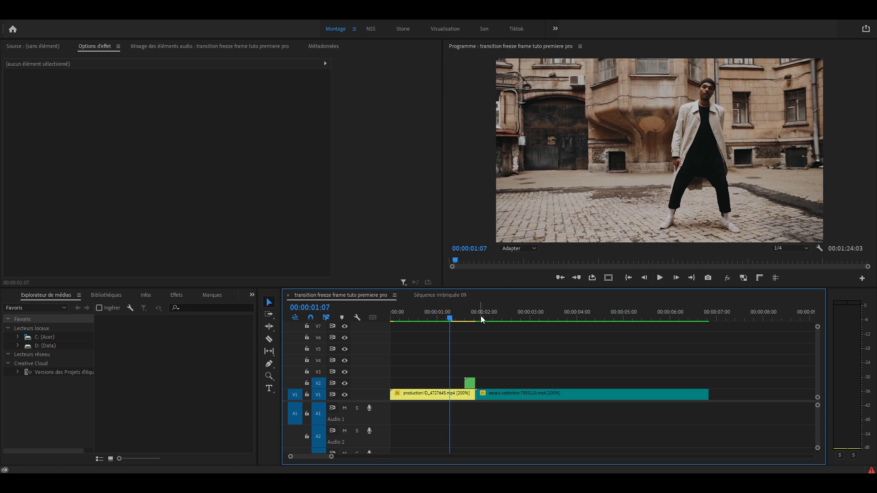
key("space")
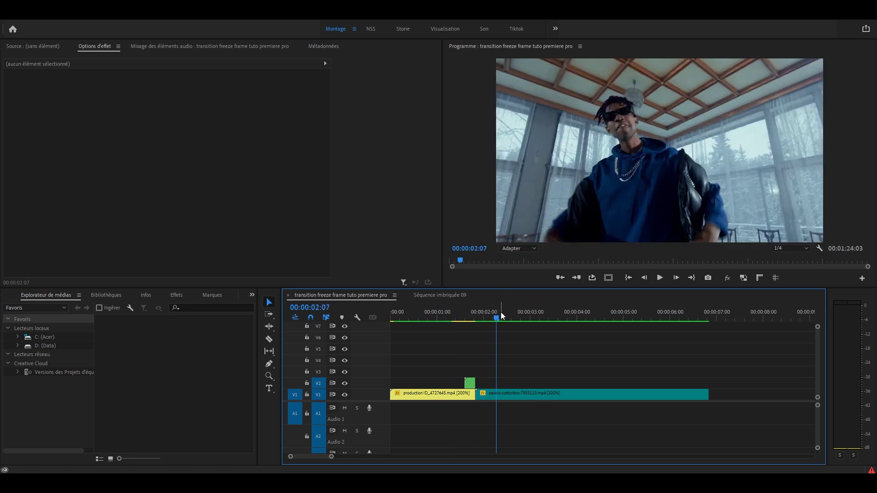
left_click(468, 317)
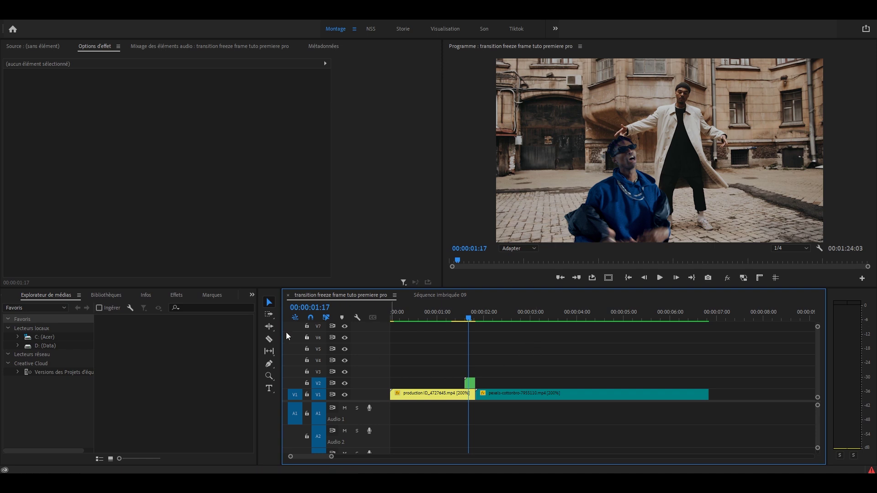
- Apply the Transformation effect, found by searching 'transforma', to the V2 cut-out clip
left_click(177, 295)
left_click(81, 305)
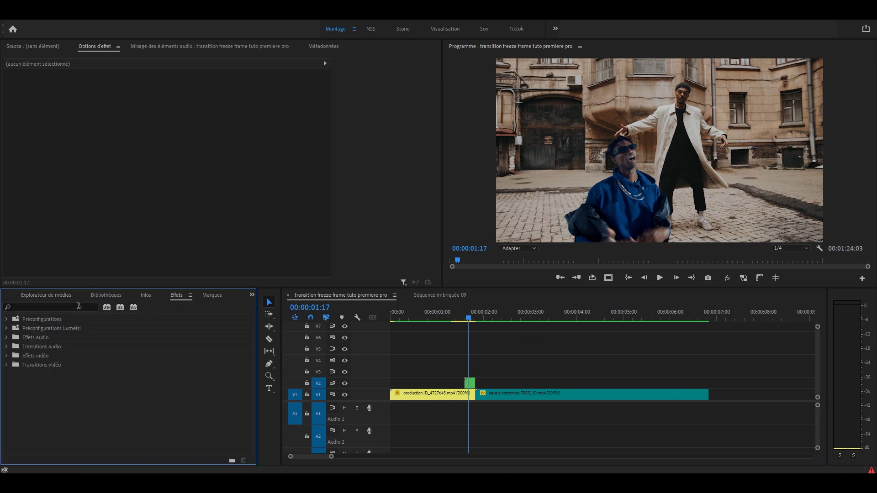
type("transforma")
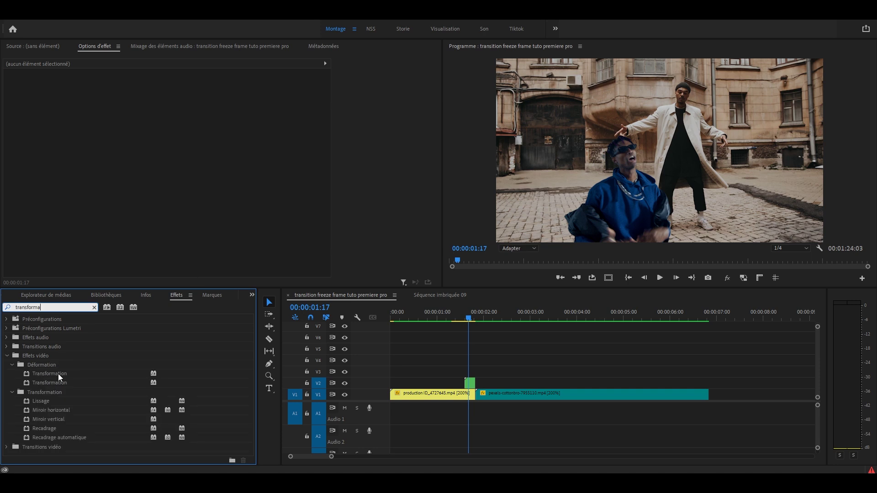
left_click_drag(59, 373, 464, 386)
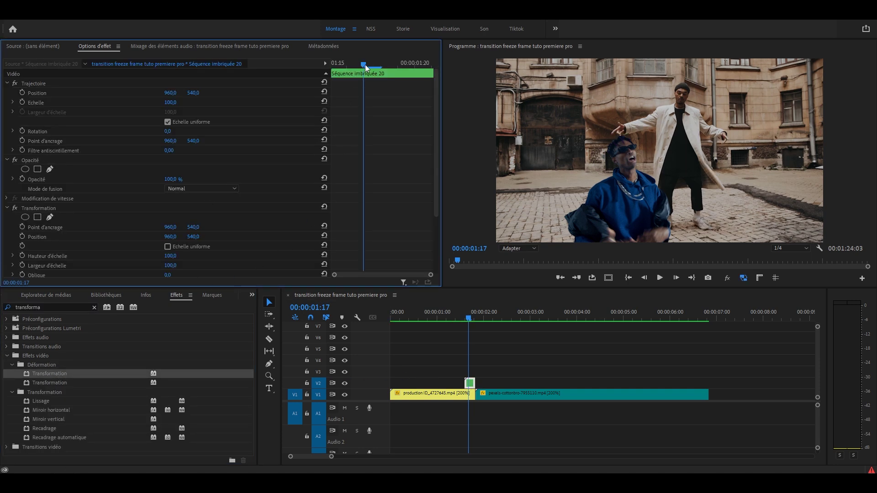
- Enable Position animation with a keyframe at the cut-out's last frame, 00:00:01:15
left_click_drag(365, 64, 431, 62)
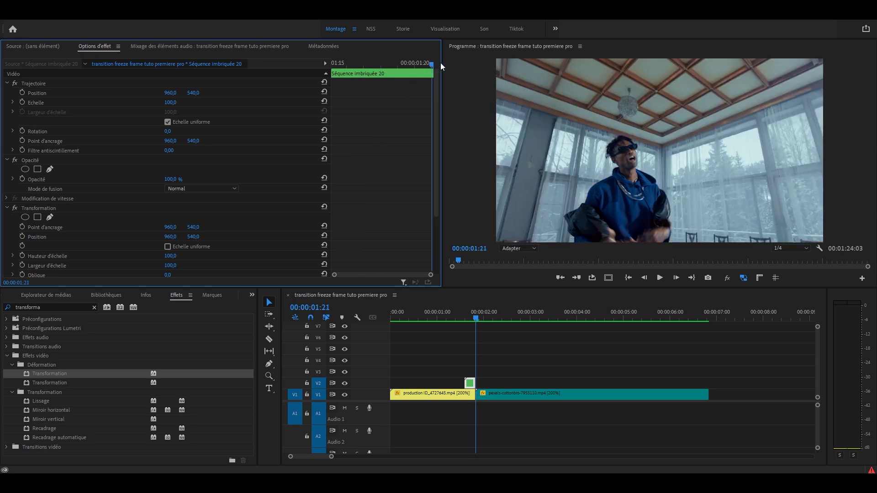
left_click(22, 236)
left_click(333, 64)
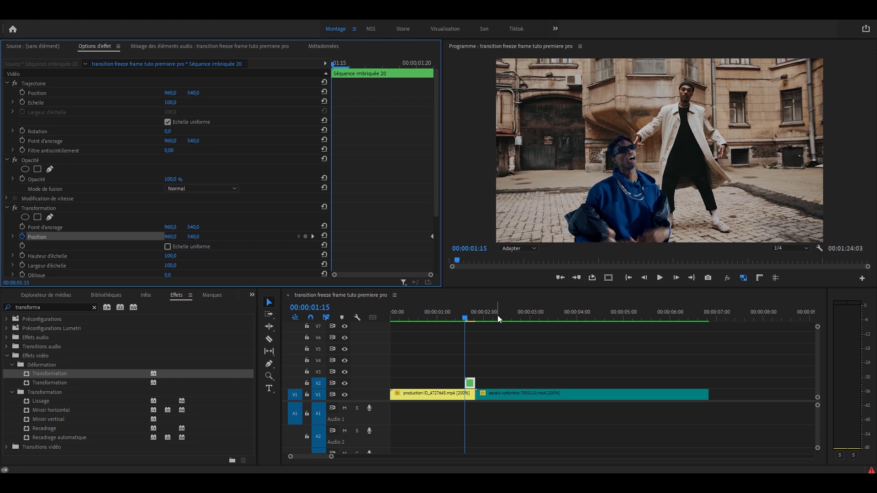
key("Down")
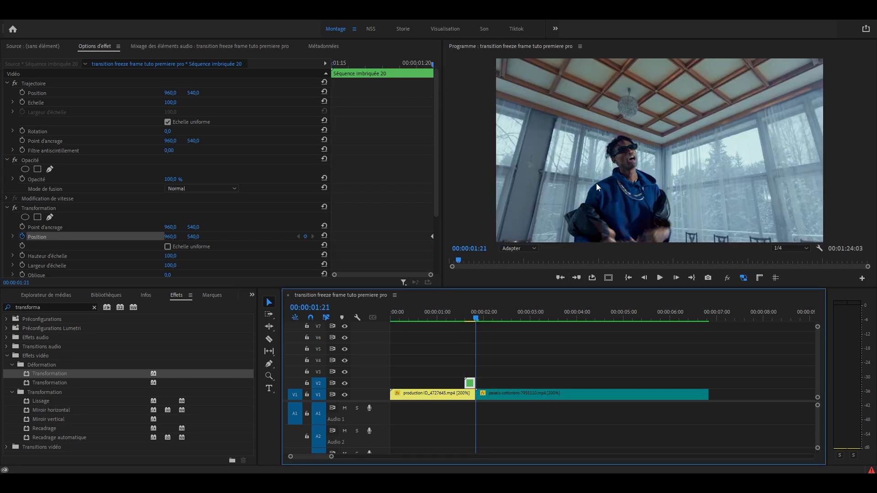
key("Right")
key("Right")
key("Right")
key("Right")
key("Right")
key("Right")
key("Right")
key("Right")
key("Right")
key("Right")
key("Right")
key("Right")
key("Right")
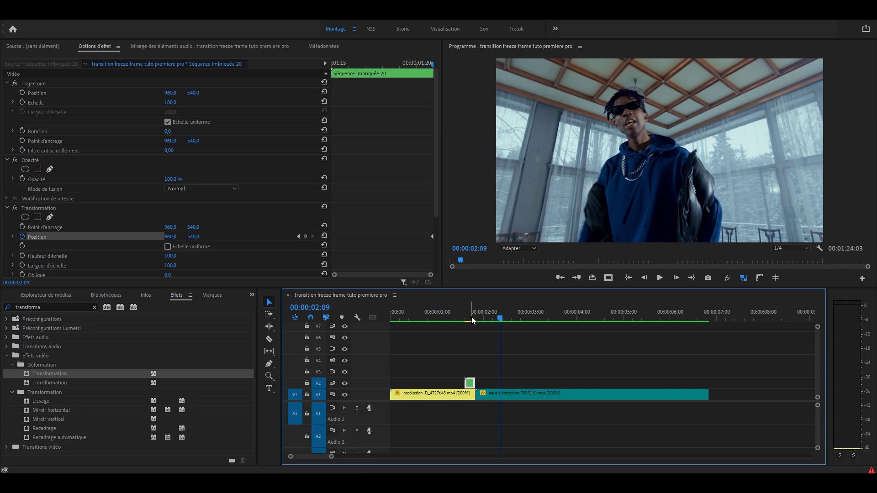
- At the clip's start, drag Position Y to 1177 and set Shutter Angle to 180
left_click_drag(385, 65, 333, 64)
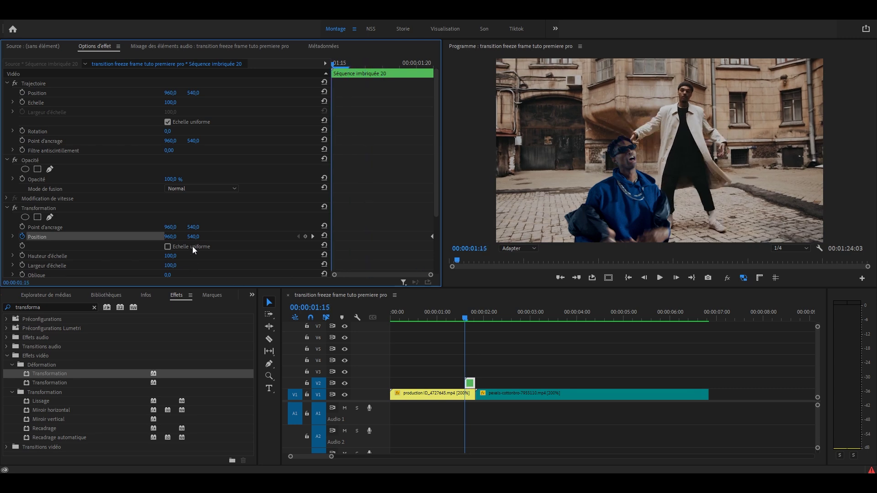
left_click_drag(191, 236, 374, 245)
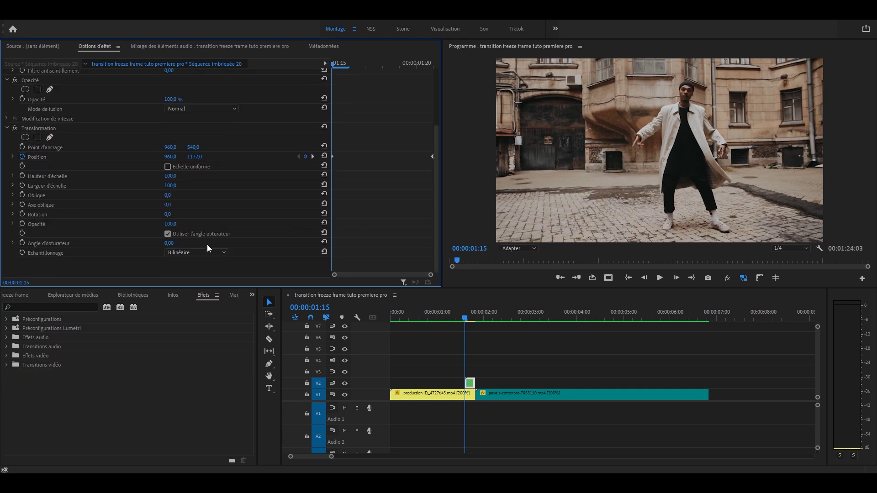
left_click(171, 243)
type("180")
key("Return")
left_click(505, 383)
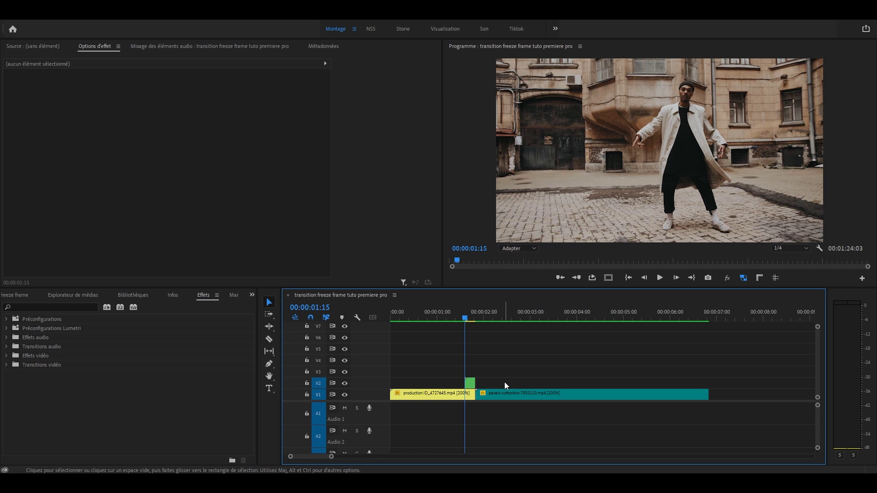
key("Home")
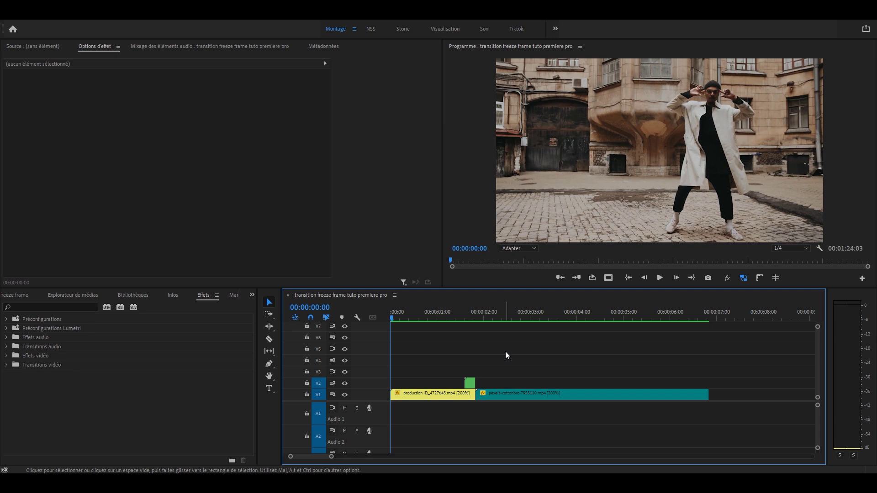
key("space")
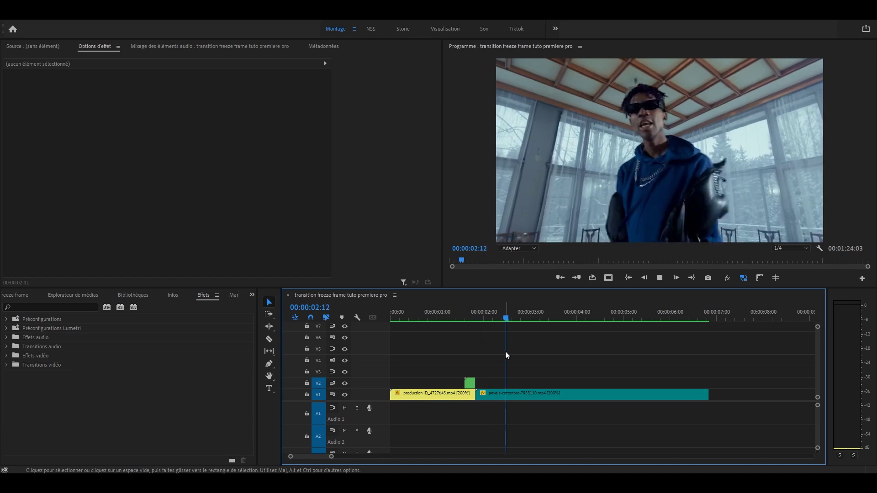
key("space")
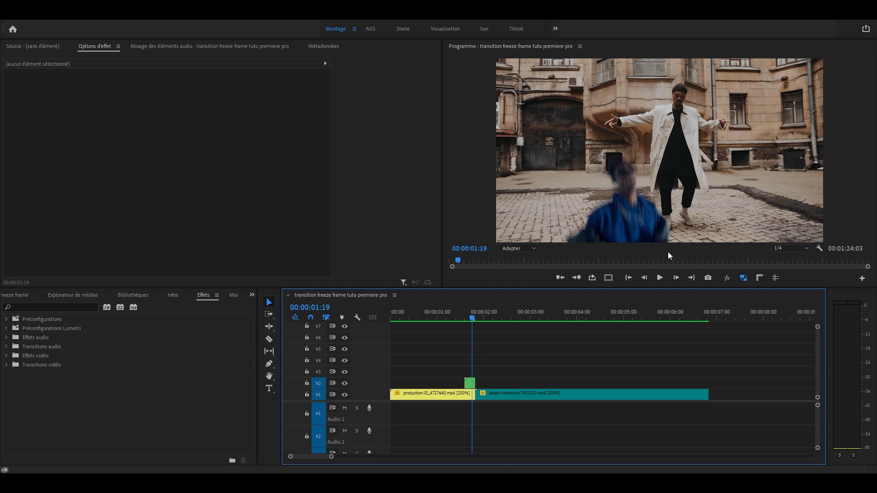
- Inside the nested sequence, apply Aberrations chromatiques VR with Distance de retrait 100
double_click(471, 387)
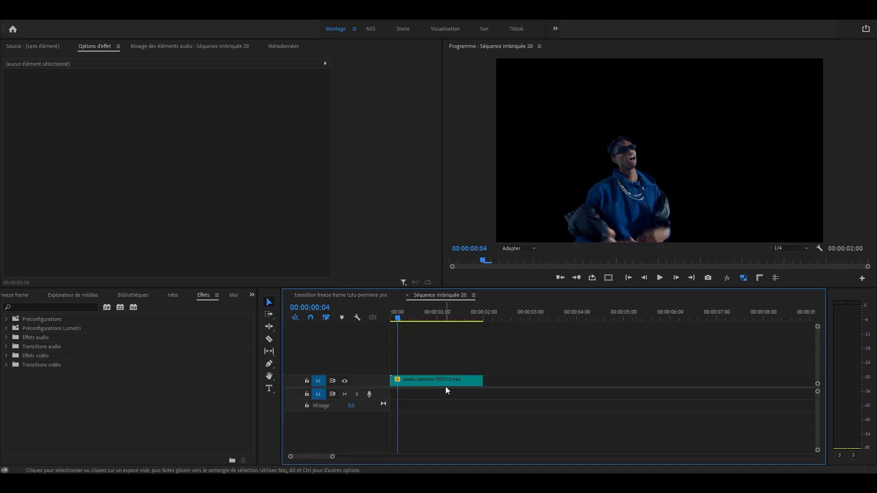
left_click(53, 307)
type("aberr")
left_click_drag(43, 375, 410, 381)
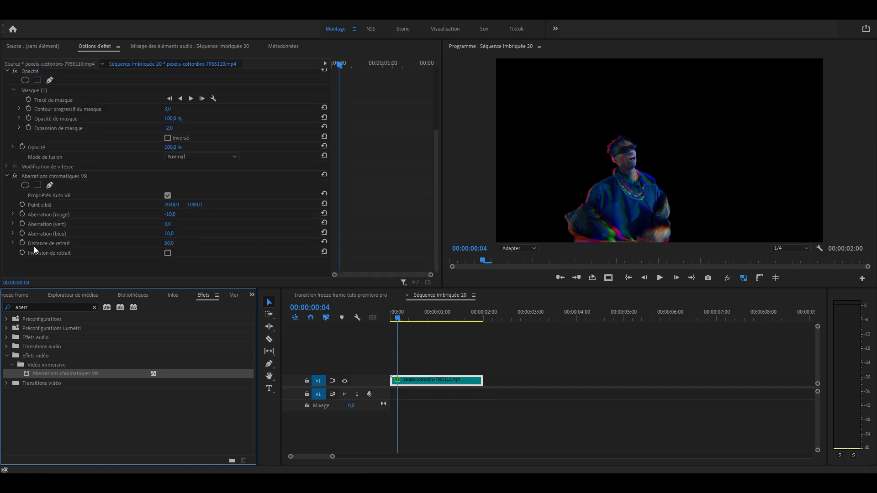
left_click_drag(169, 243, 177, 243)
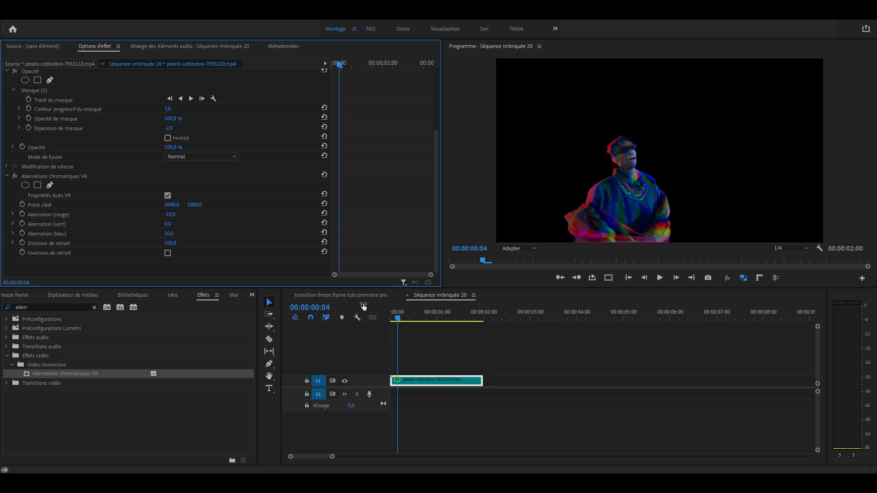
left_click(342, 295)
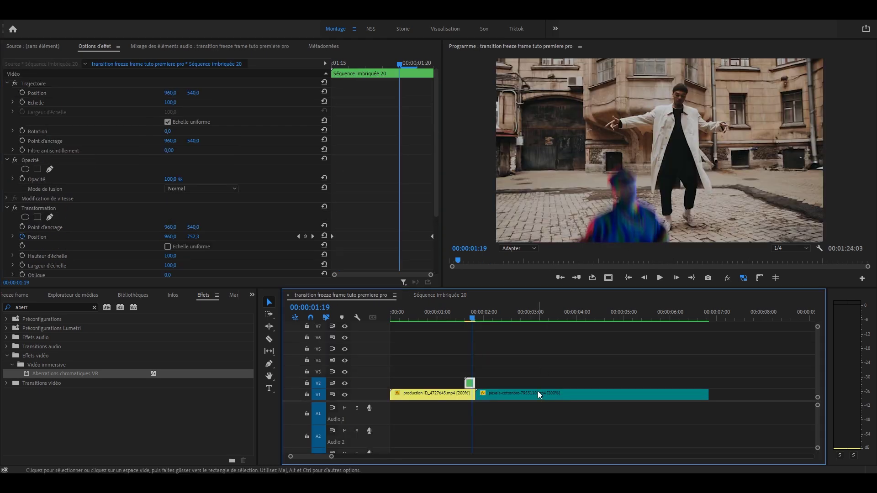
- Turn off Position animation, deleting its keyframes, and reset Position to centre
mouse_move(538, 391)
key("space")
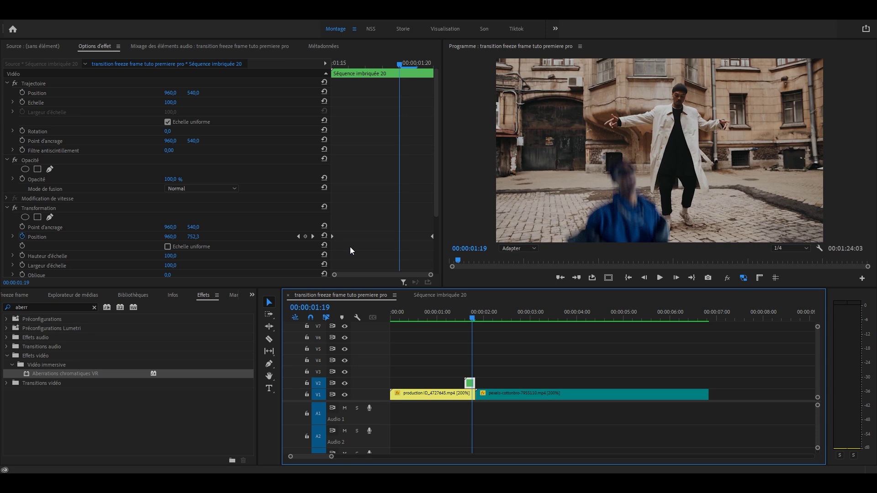
left_click(22, 236)
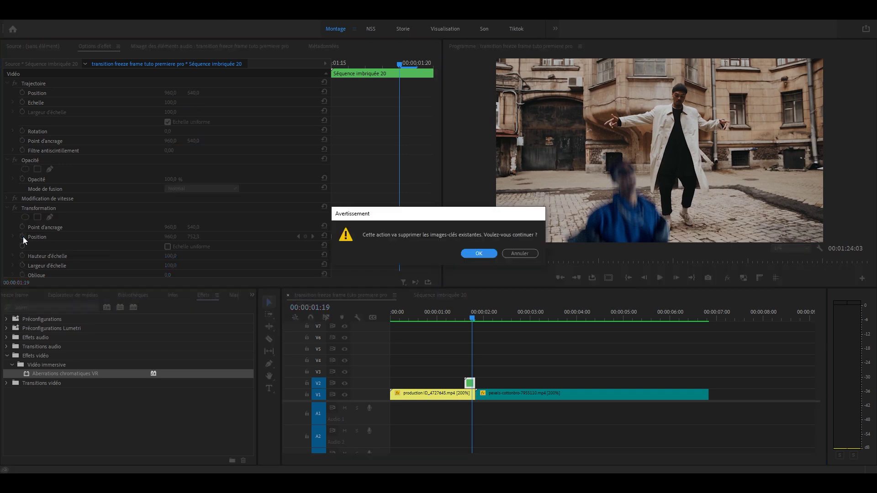
left_click(470, 253)
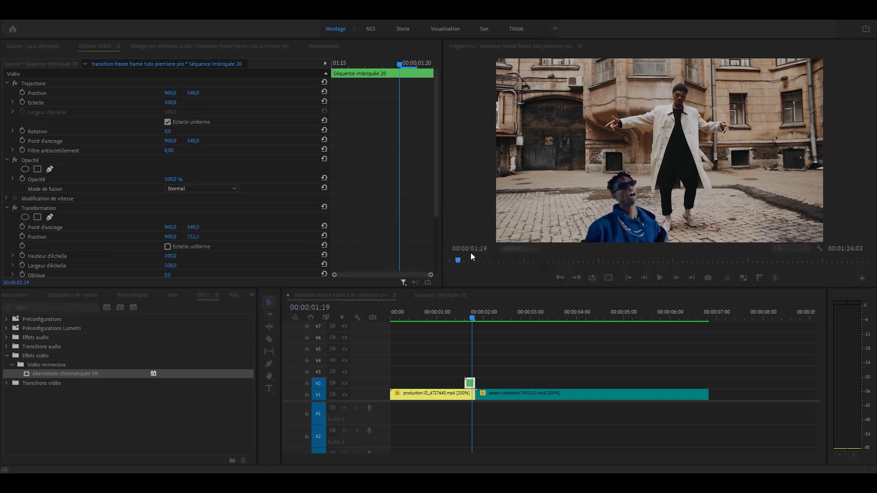
left_click(325, 235)
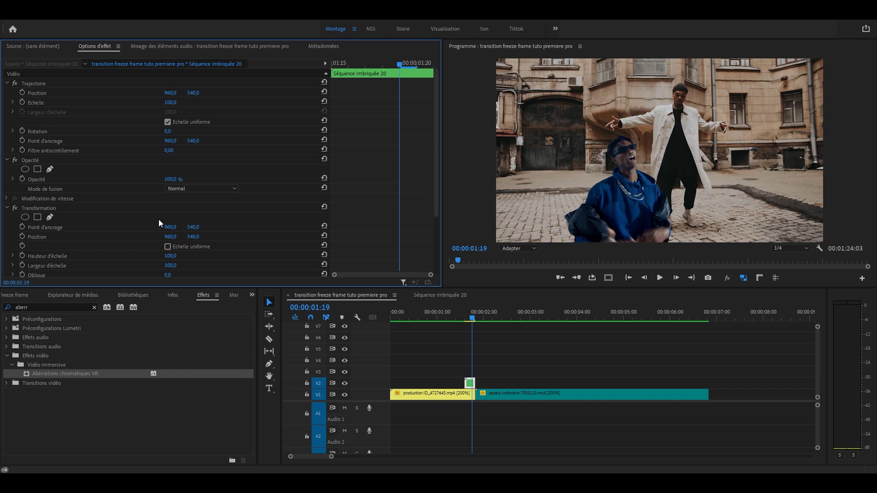
- Move the cut-out's anchor point onto the dancer (780.3, 565.6), then reposition it to 777.7, 565.6
left_click(49, 227)
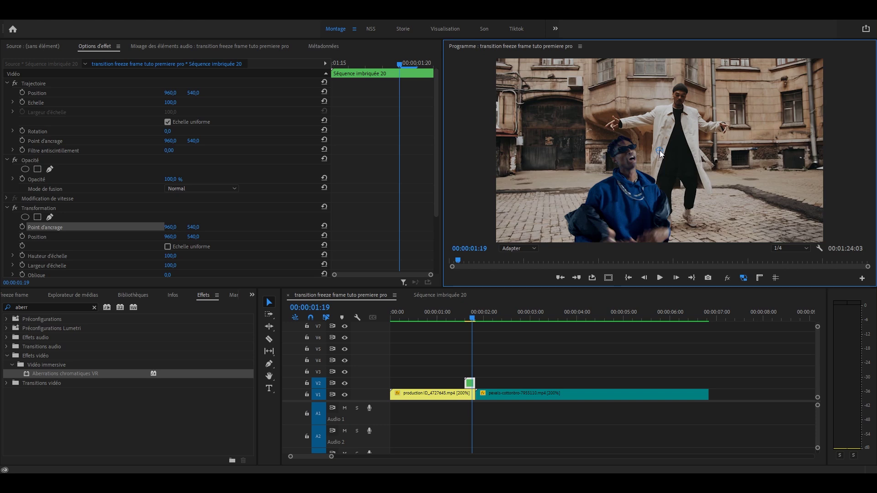
left_click_drag(661, 153, 654, 148)
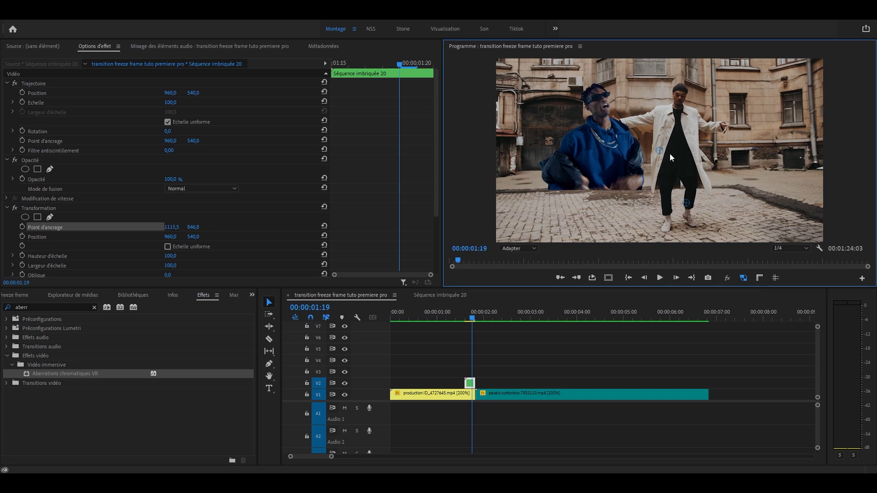
left_click_drag(685, 202, 628, 206)
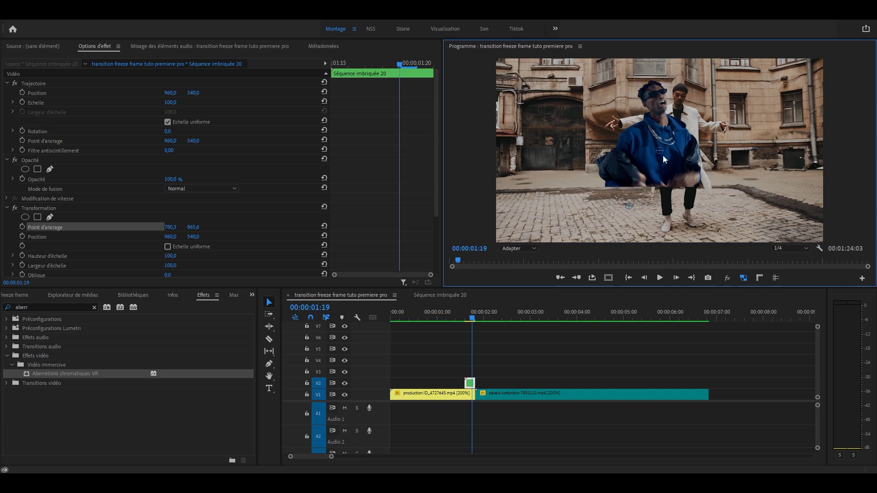
left_click_drag(659, 154, 629, 207)
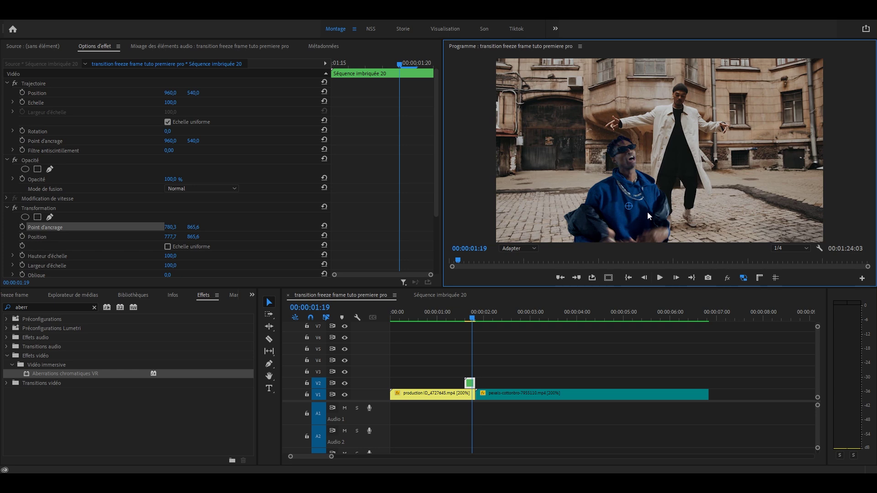
key("shift+5")
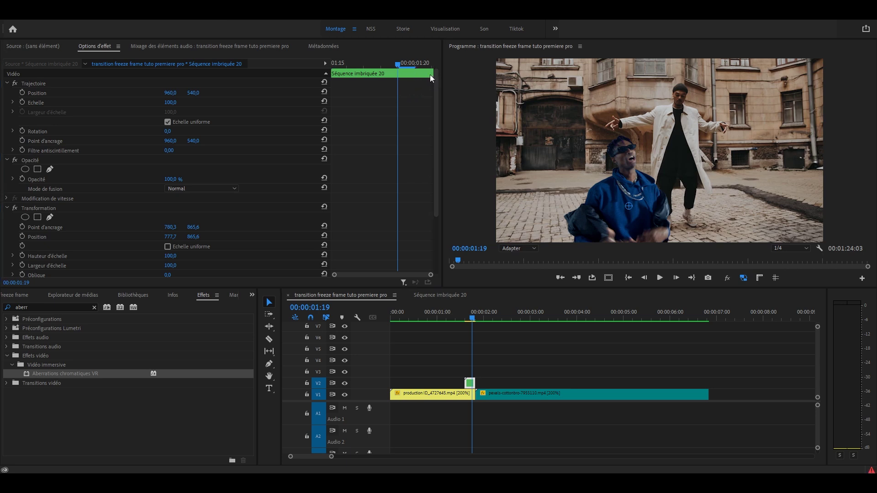
- Add Rotation and uniform Scale keyframes to the dancer cut-out at the clip end
left_click_drag(420, 64, 431, 64)
scroll(89, 246, "down", 3)
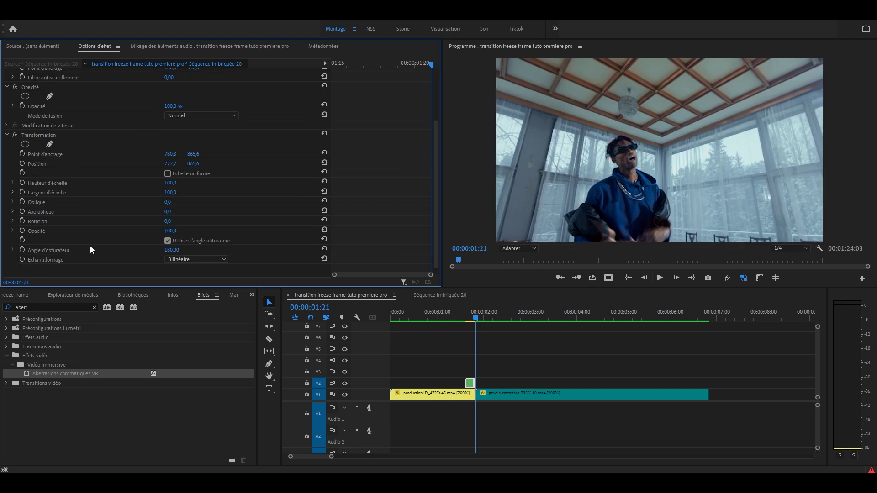
left_click(22, 220)
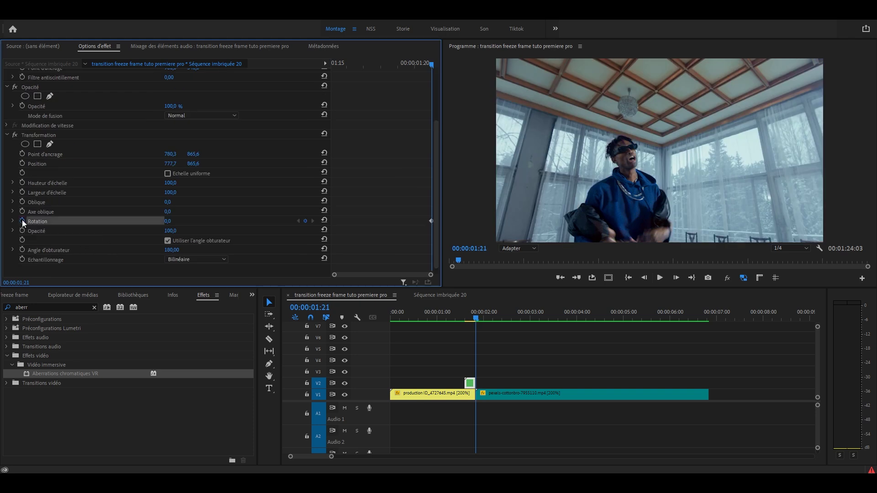
left_click(168, 174)
left_click(22, 183)
- At the clip start, set Rotation to 180 and Scale to 0,1, then deselect and return to the sequence start
key("Up")
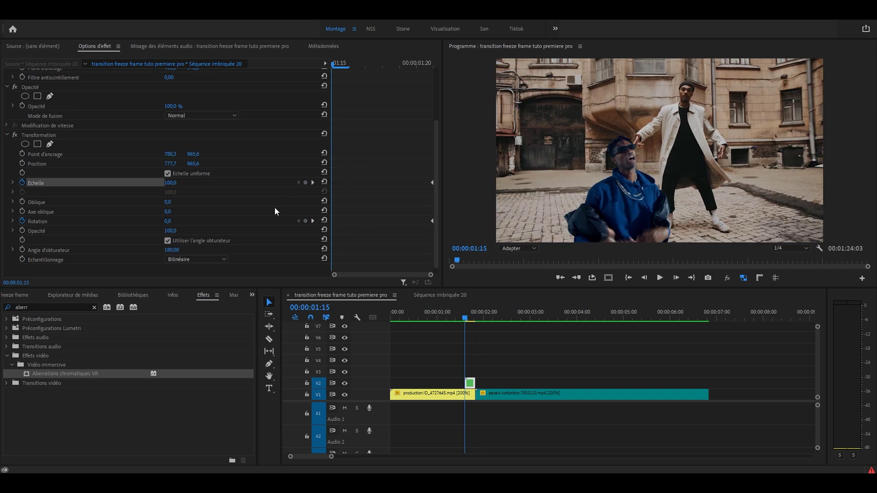
left_click(167, 220)
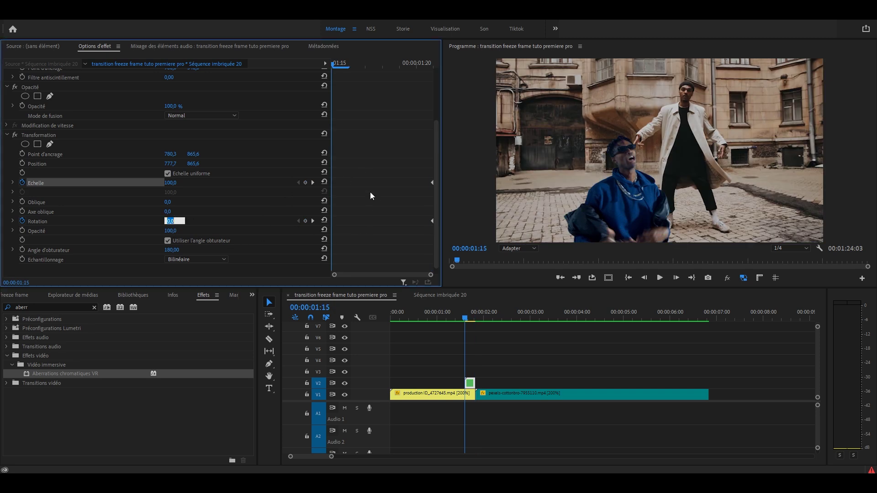
type("180")
key("Return")
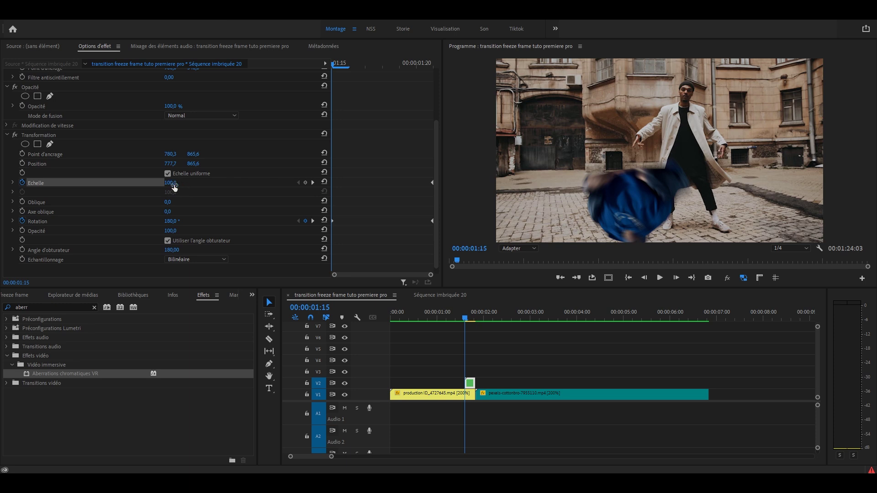
left_click(170, 183)
type("0")
key("Return")
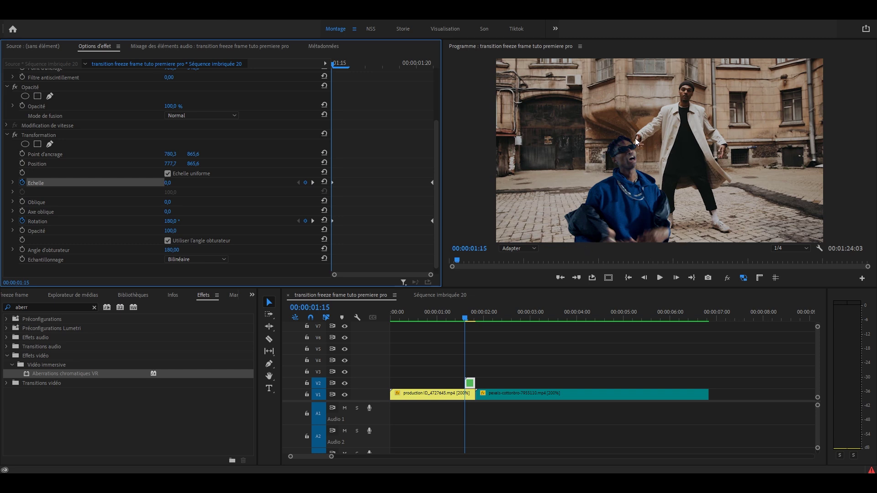
left_click(168, 183)
type("0,1")
key("Return")
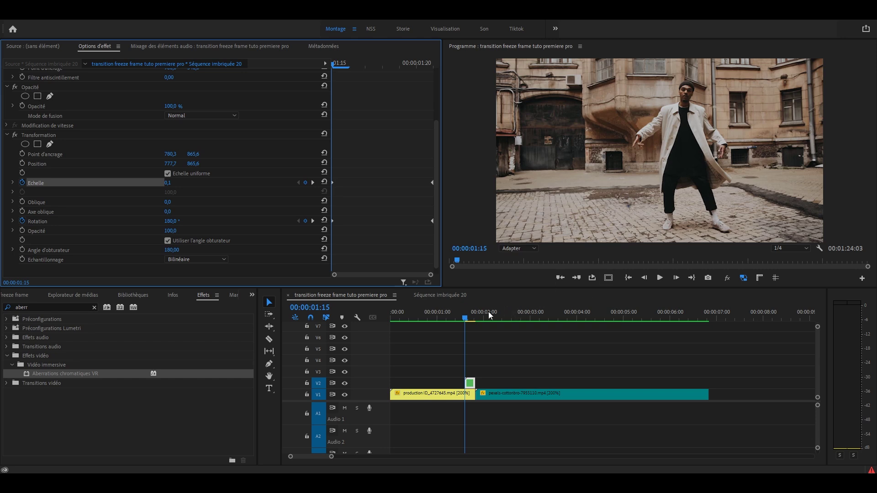
left_click(478, 371)
key("Home")
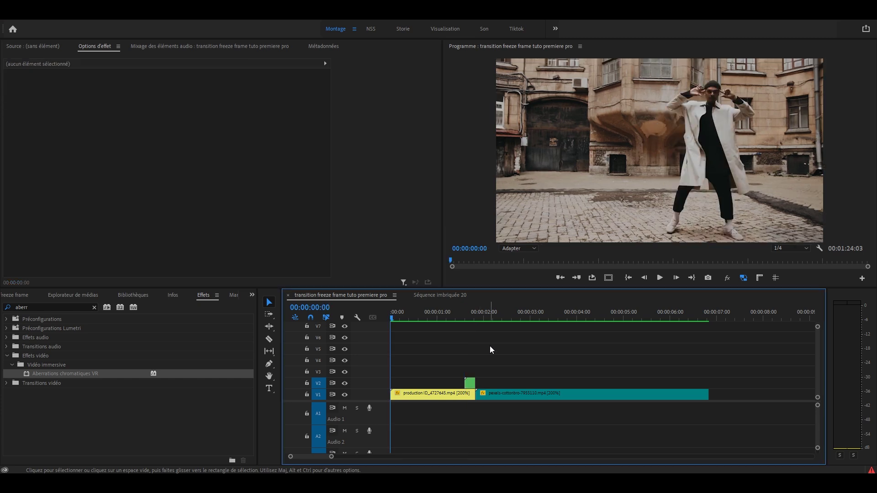
key("space")
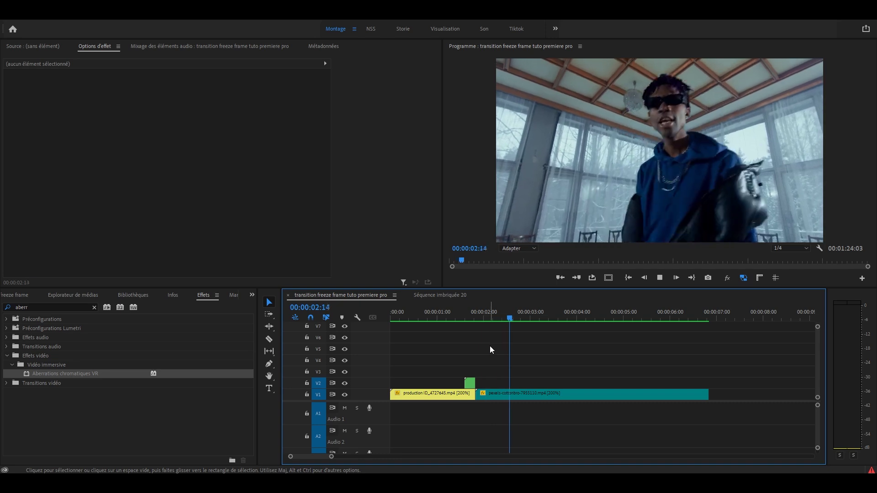
key("equal")
left_click(594, 309)
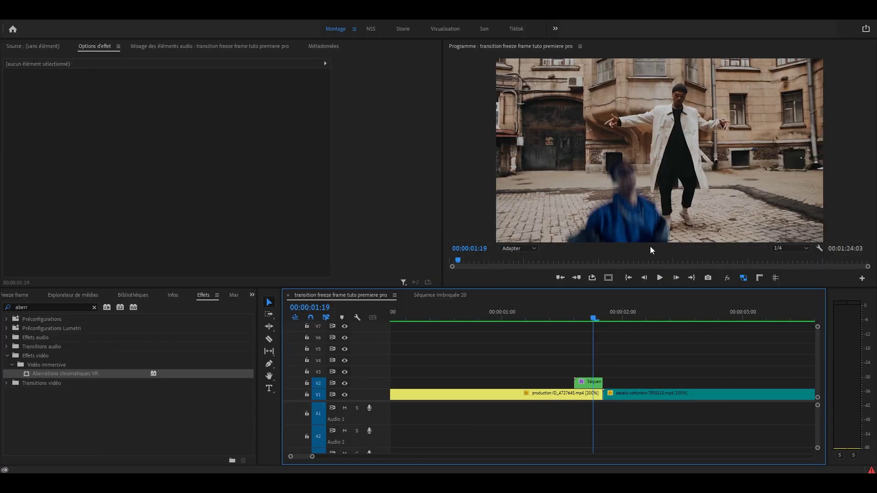
left_click(597, 316)
left_click(588, 315)
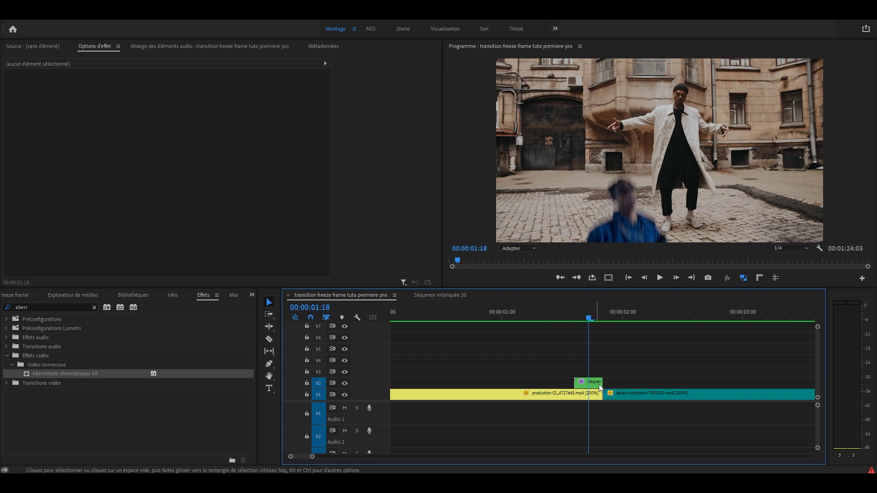
left_click(596, 386)
- Alt-drag a copy of the nested cut-out onto V3, starting a few frames earlier
mouse_move(597, 385)
left_mouse_down()
mouse_move(587, 371)
mouse_move(602, 371)
left_mouse_up()
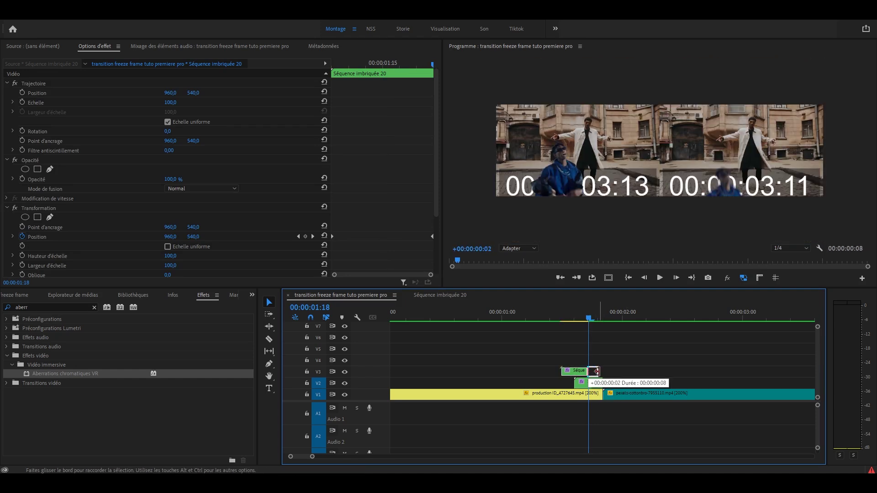
left_click(590, 376)
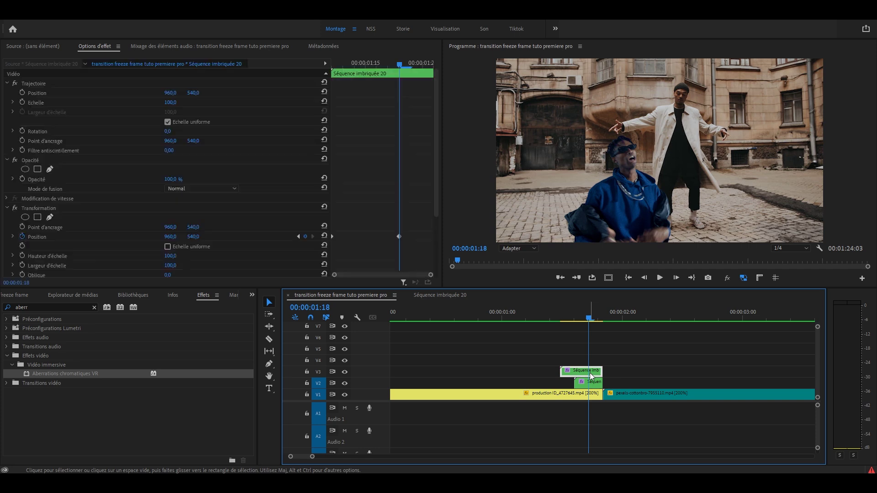
key("Up")
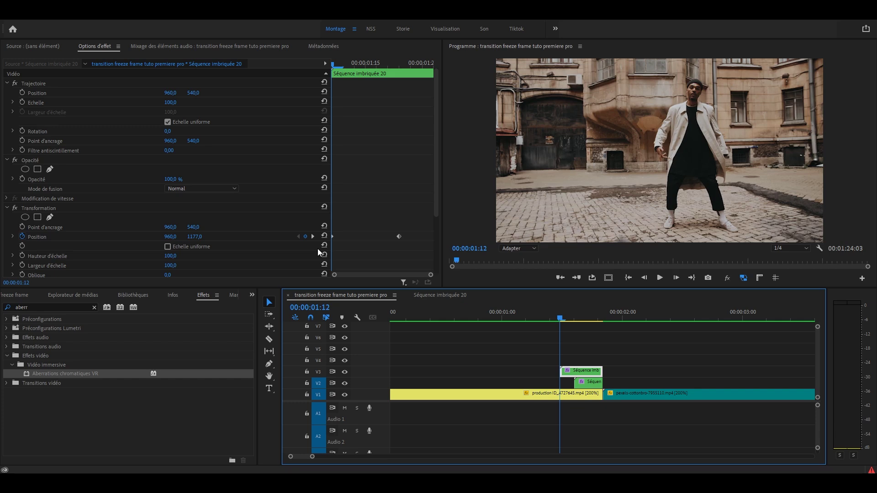
key("Right")
key("Right")
key("Right")
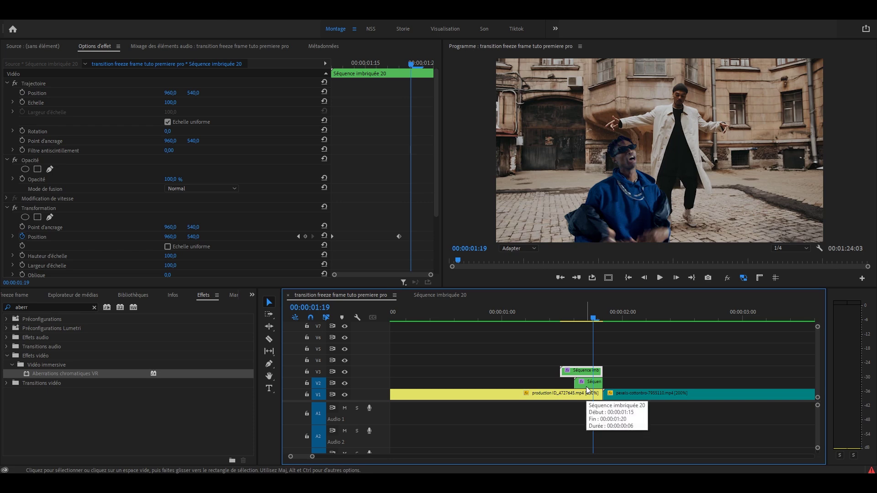
key("shift+5")
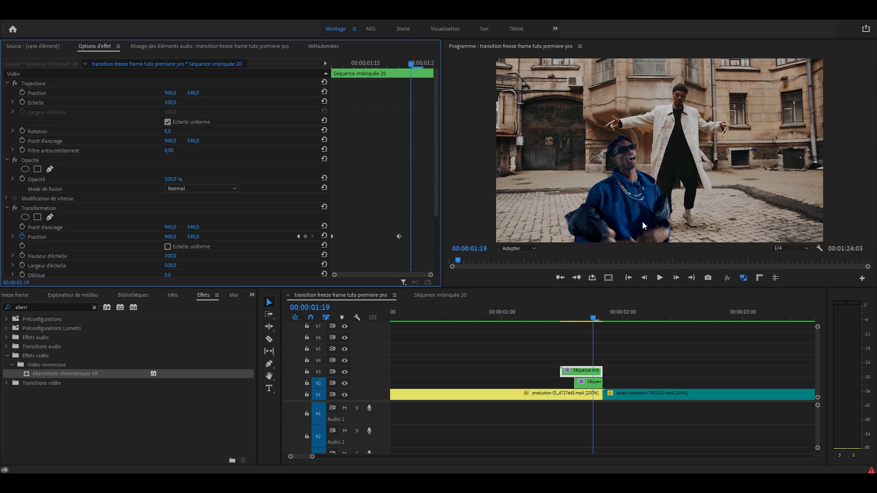
- Move the V3 copy to position 860, 640, then duplicate it onto V4 starting earlier
left_click_drag(170, 92, 127, 92)
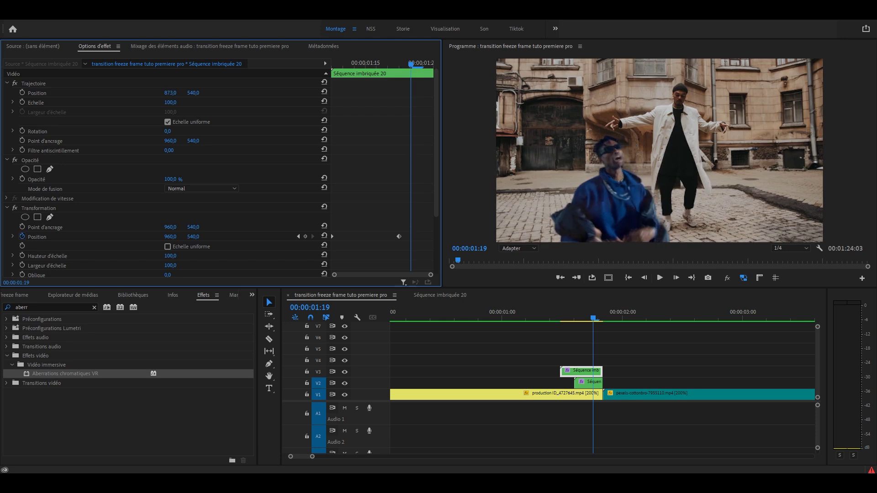
left_click(193, 93)
type("640")
key("Return")
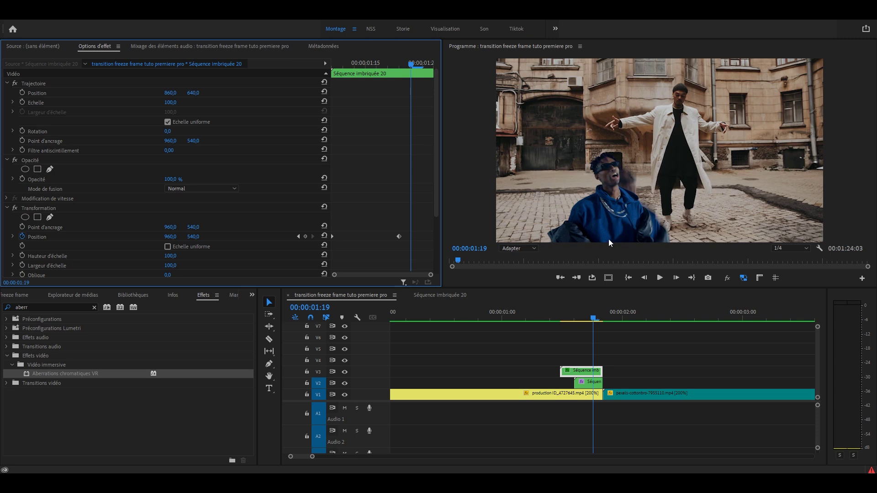
left_click_drag(590, 371, 565, 364)
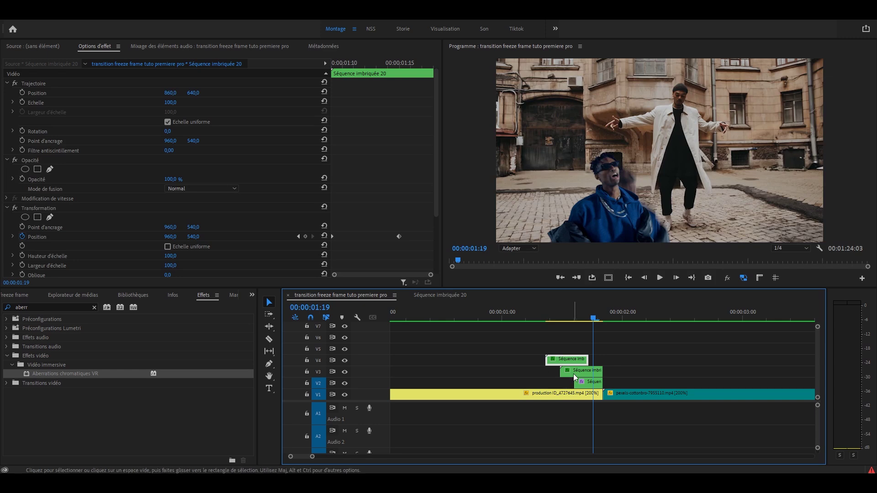
- Extend the V4 copy's out point by 2 frames so it ends with the other clips
left_click(575, 376)
key("Up")
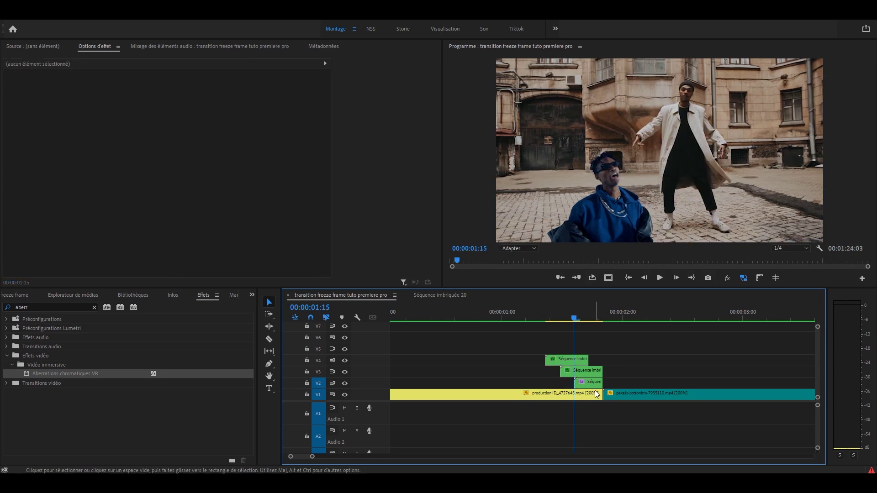
key("Left")
key("Left")
key("Left")
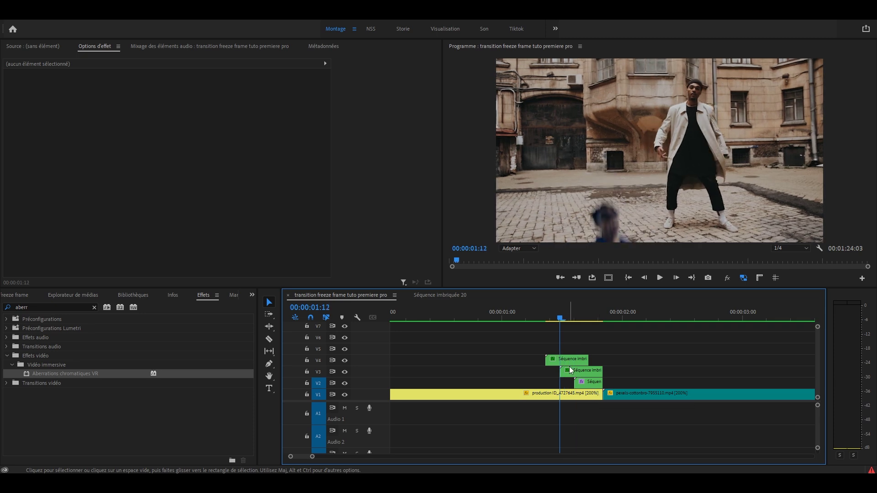
key("Left")
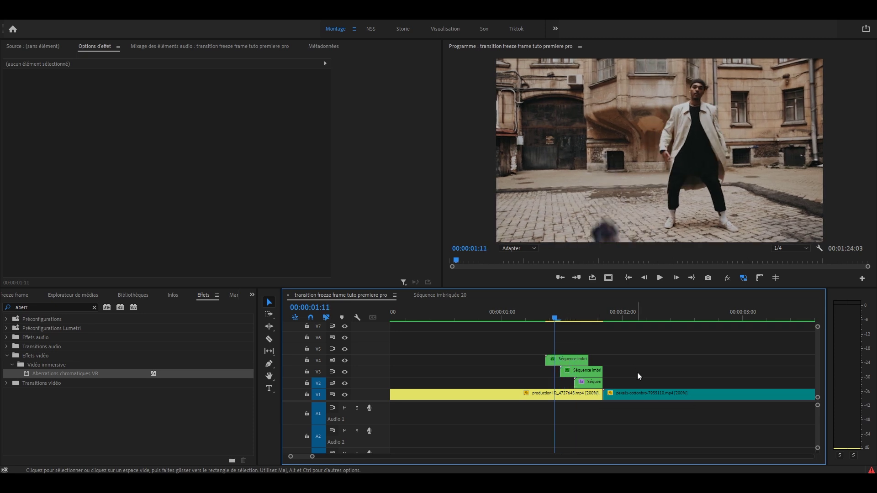
key("Left")
key("Left")
left_click_drag(589, 359, 603, 359)
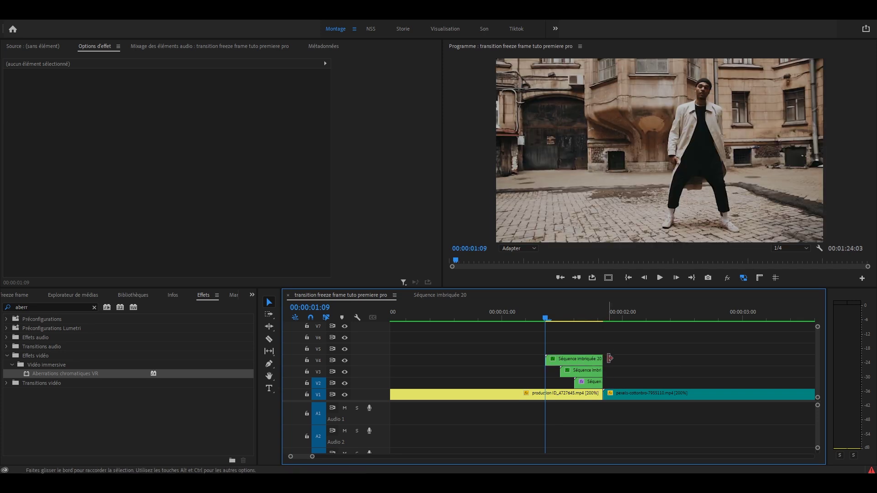
- Set the V4 copy's Motion Position to 760, 600
left_click(595, 360)
left_click(171, 93)
type("7")
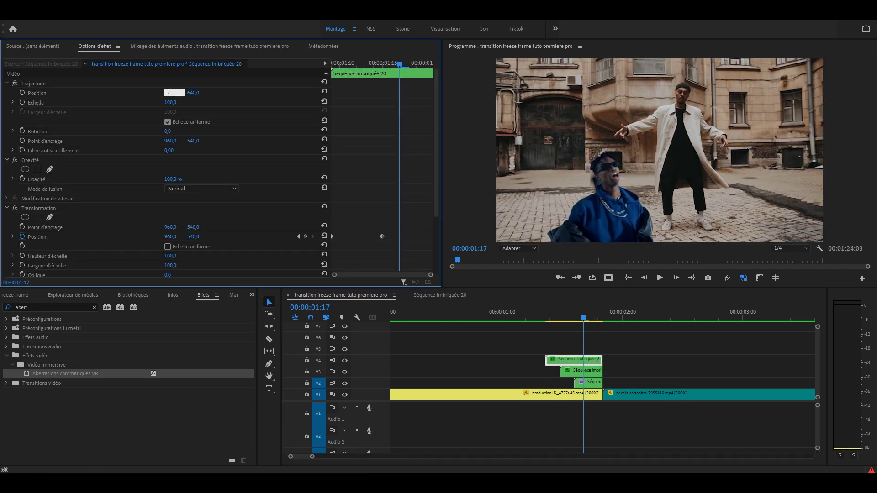
key("Return")
type("600")
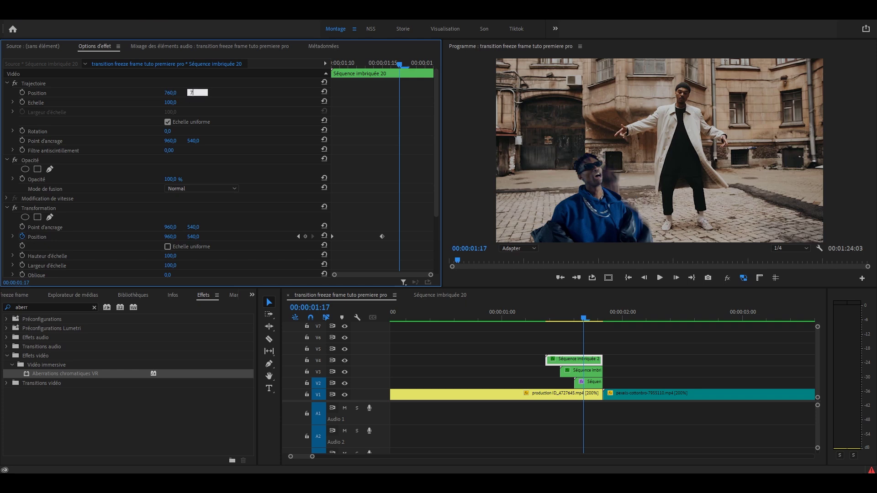
key("Return")
left_click(679, 354)
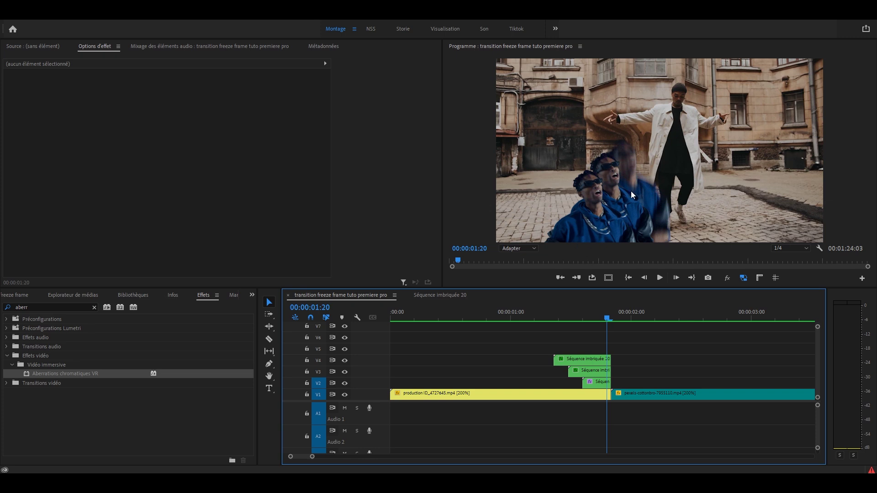
left_click(397, 315)
key("space")
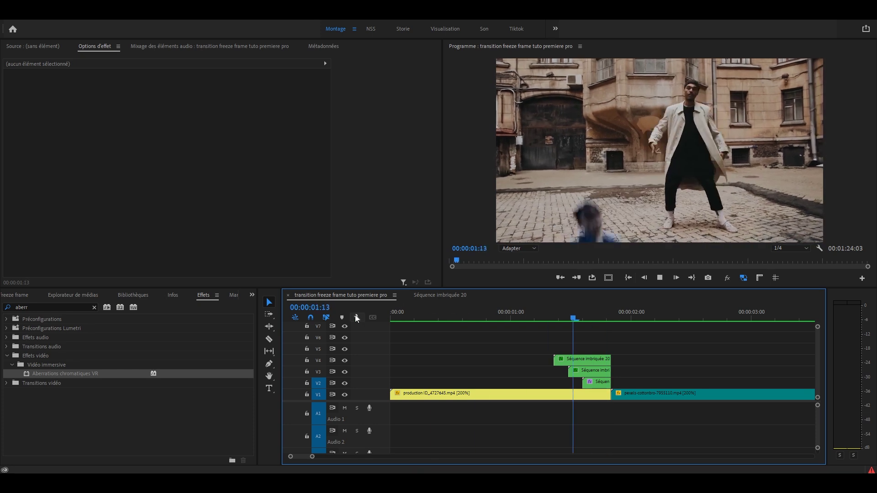
key("minus")
left_click(505, 315)
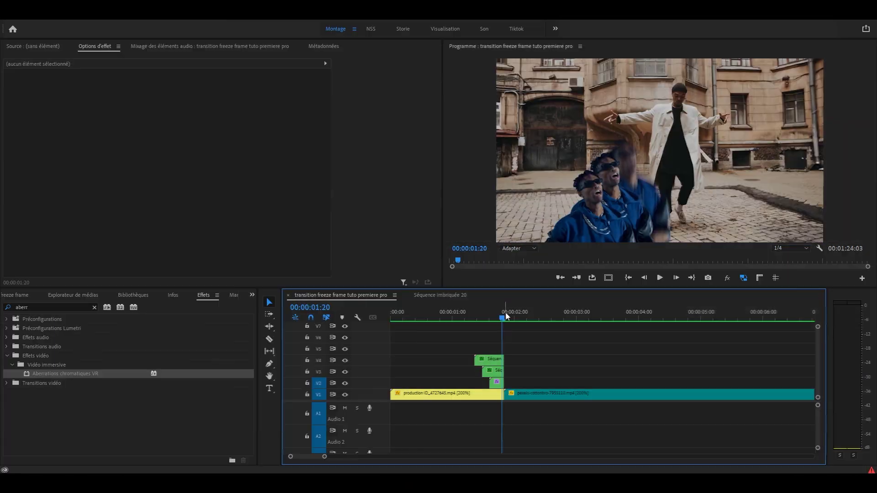